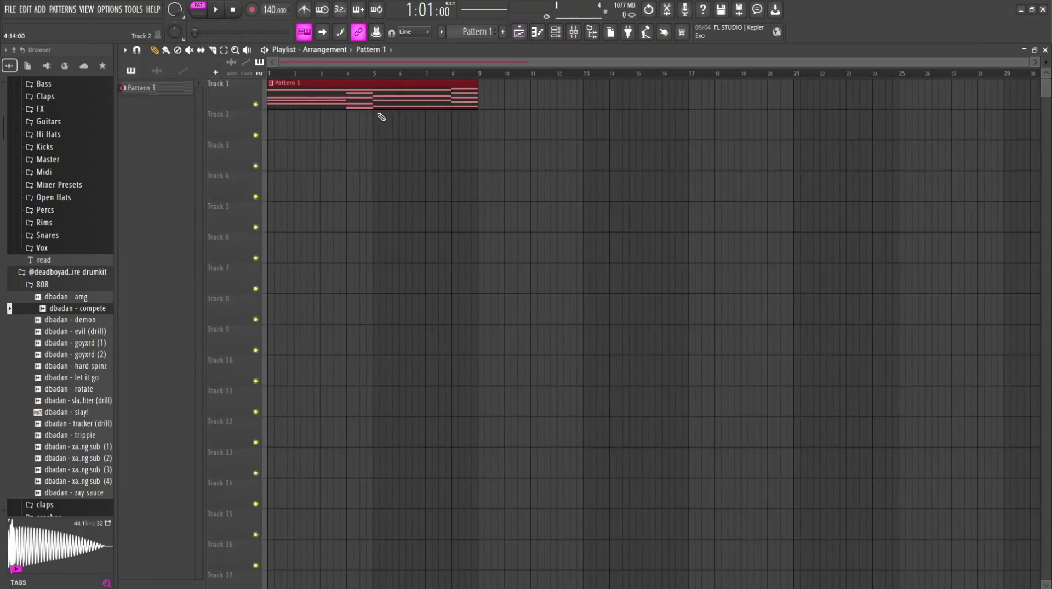
Swap the chord sound from FL Keys to the Omnisphere pad Distant Memories and play the arrangement in song mode.
left_click(562, 31)
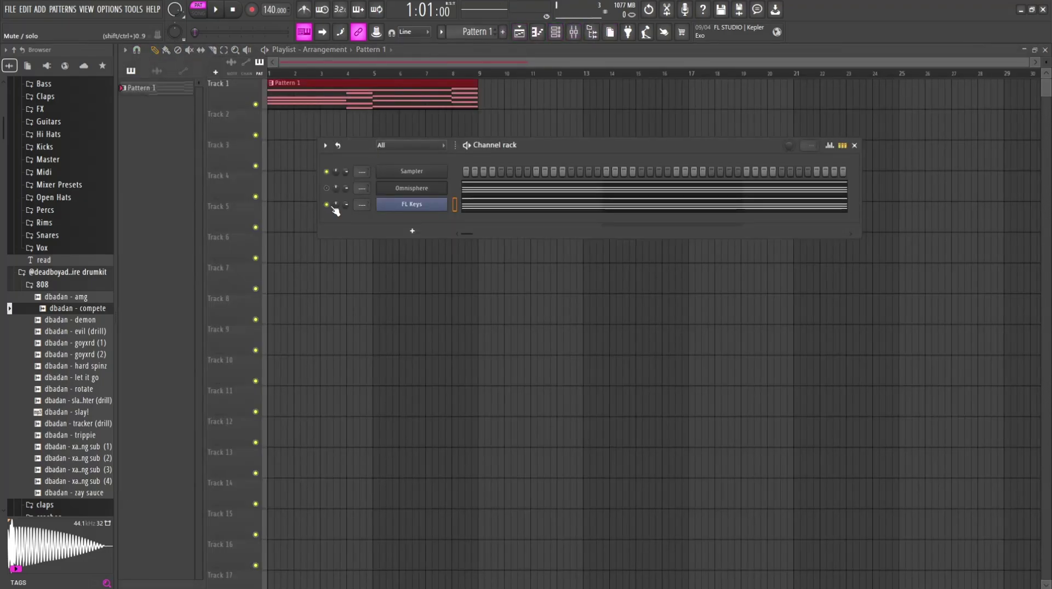
left_click(413, 192)
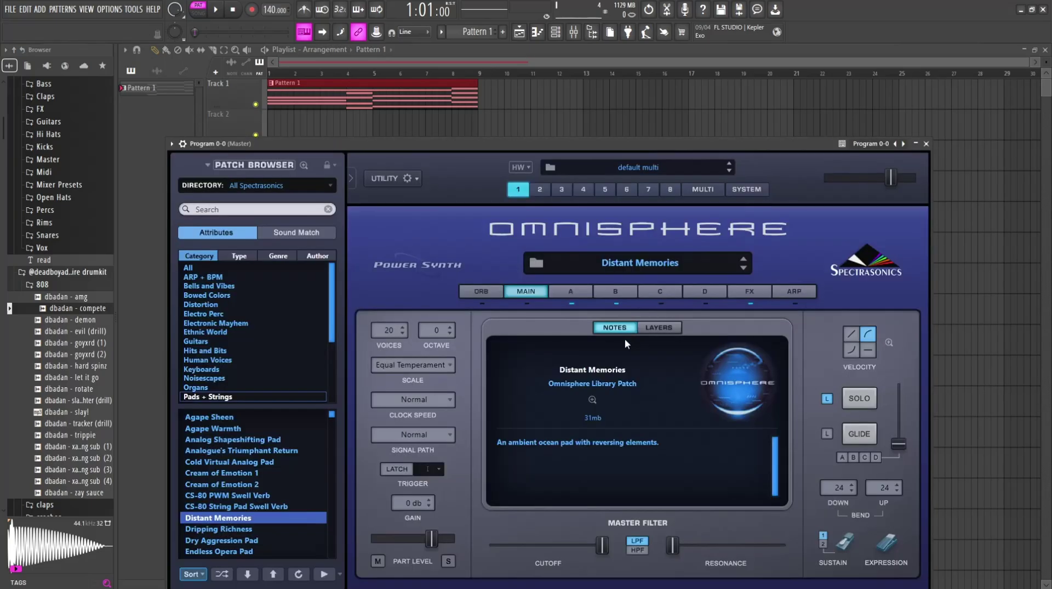
key("F6")
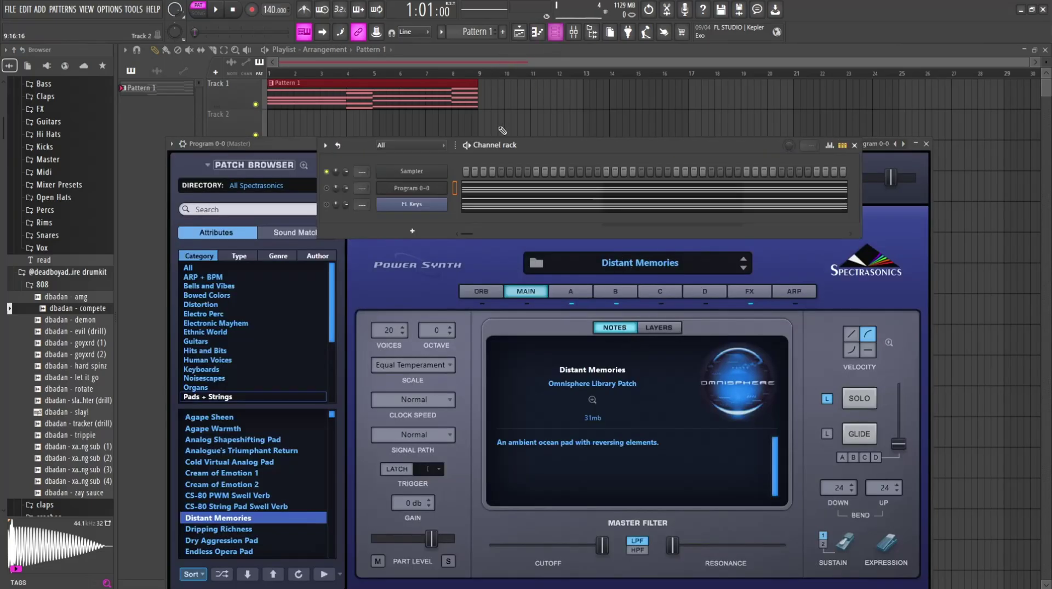
left_click(544, 113)
key("l")
key("space")
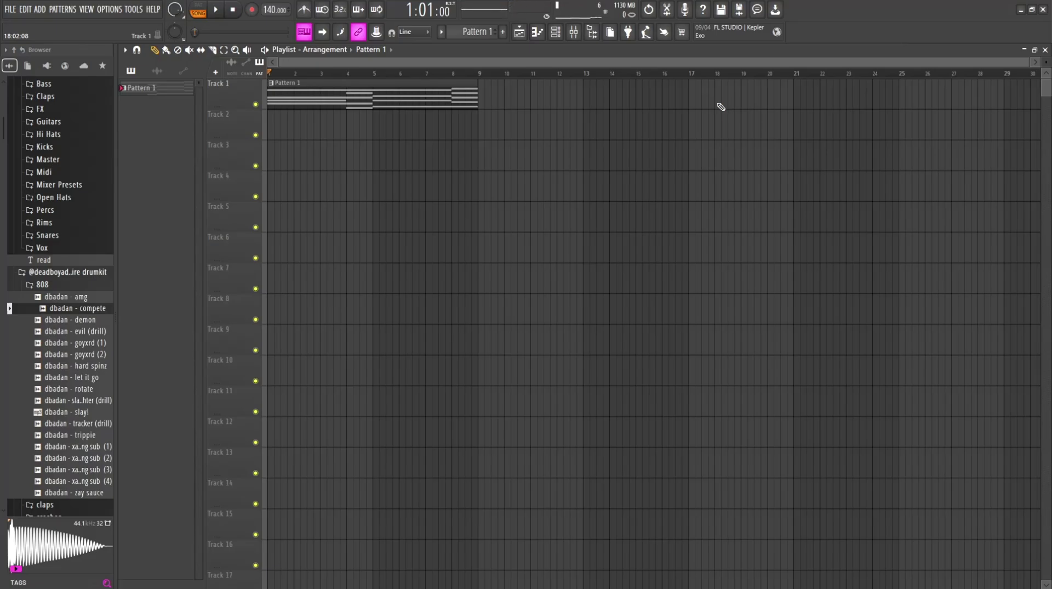
Add the Rim [ Sike ] sample to the channel rack and program its hits on steps 9, 19 and 25 of Pattern 2.
left_click(564, 33)
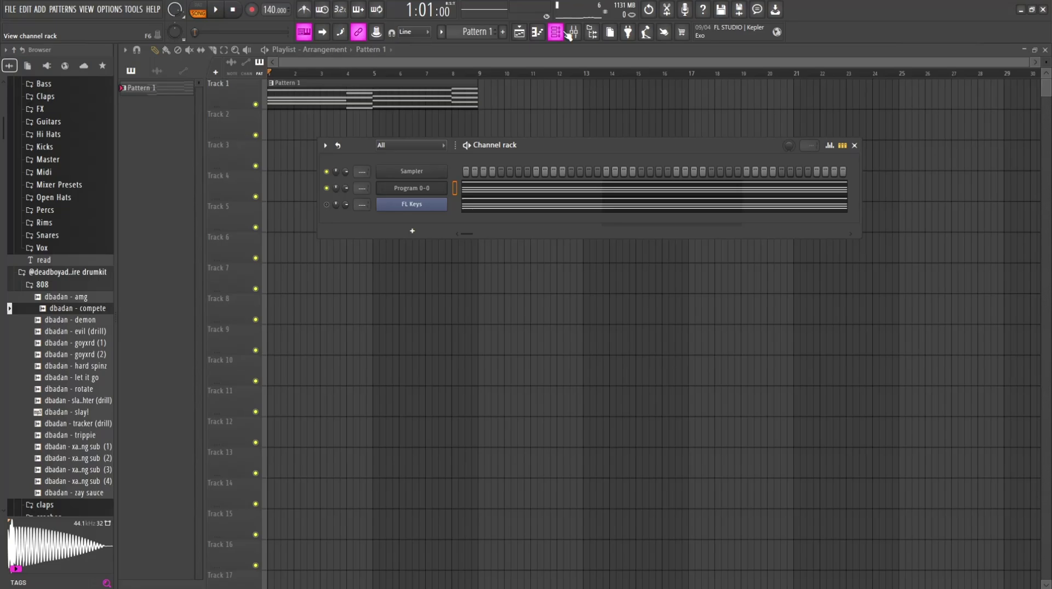
left_click(539, 33)
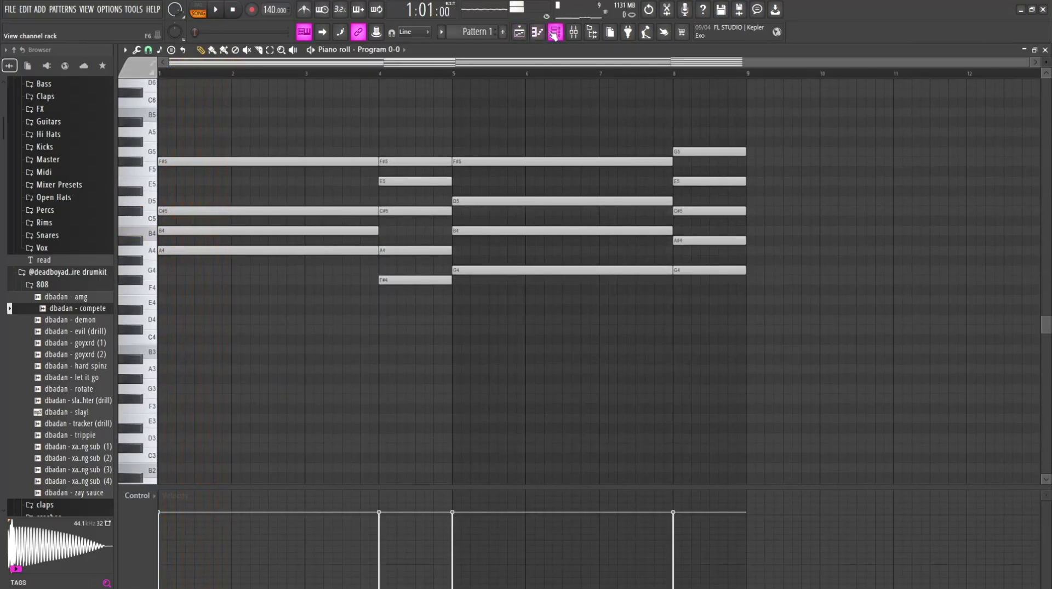
key("F6")
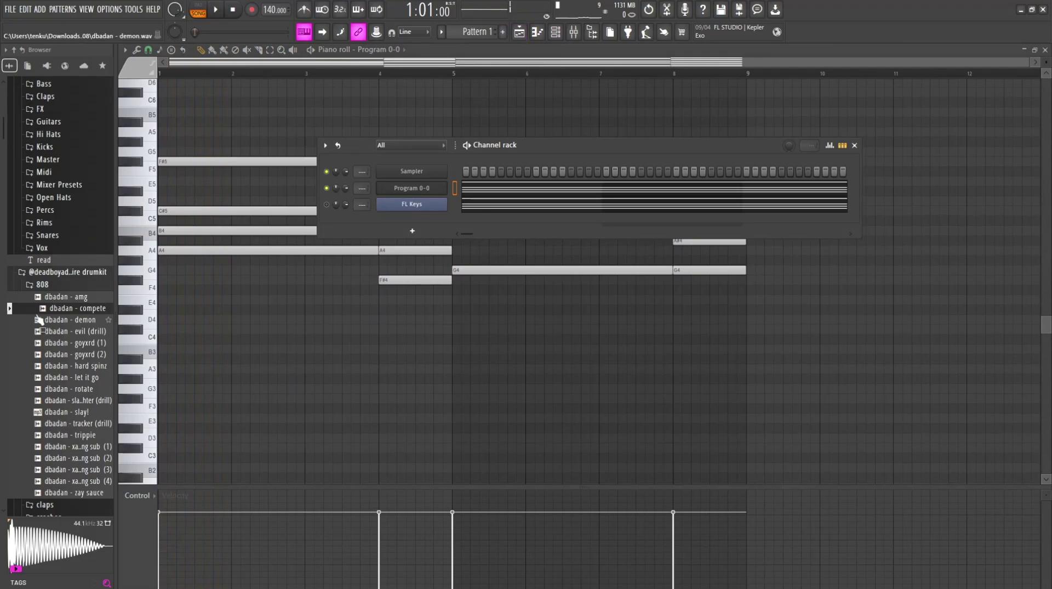
scroll(39, 320, "up", 8)
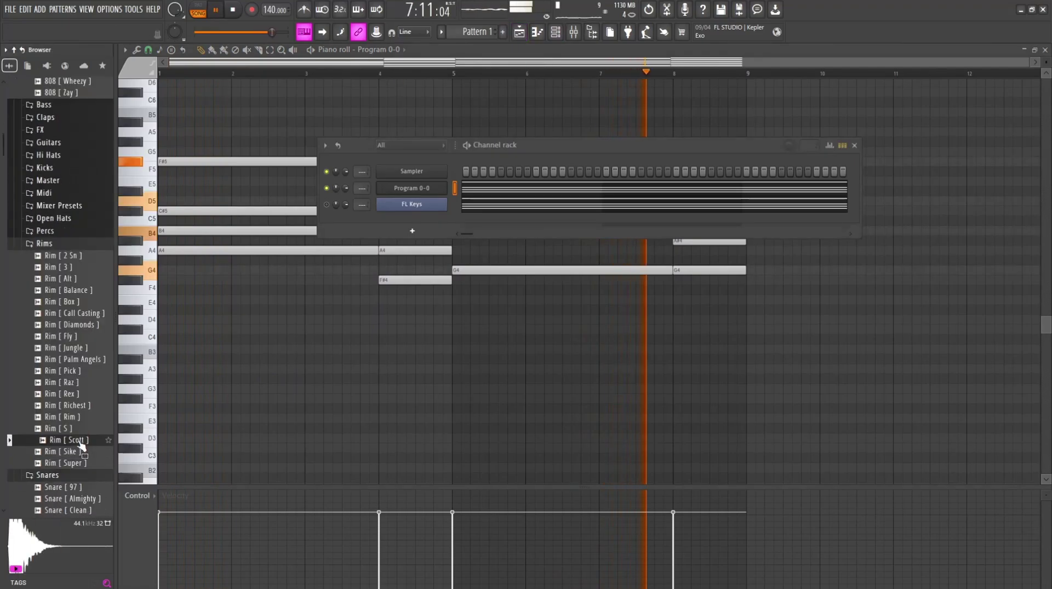
left_click_drag(77, 450, 472, 313)
left_click_drag(432, 218, 432, 220)
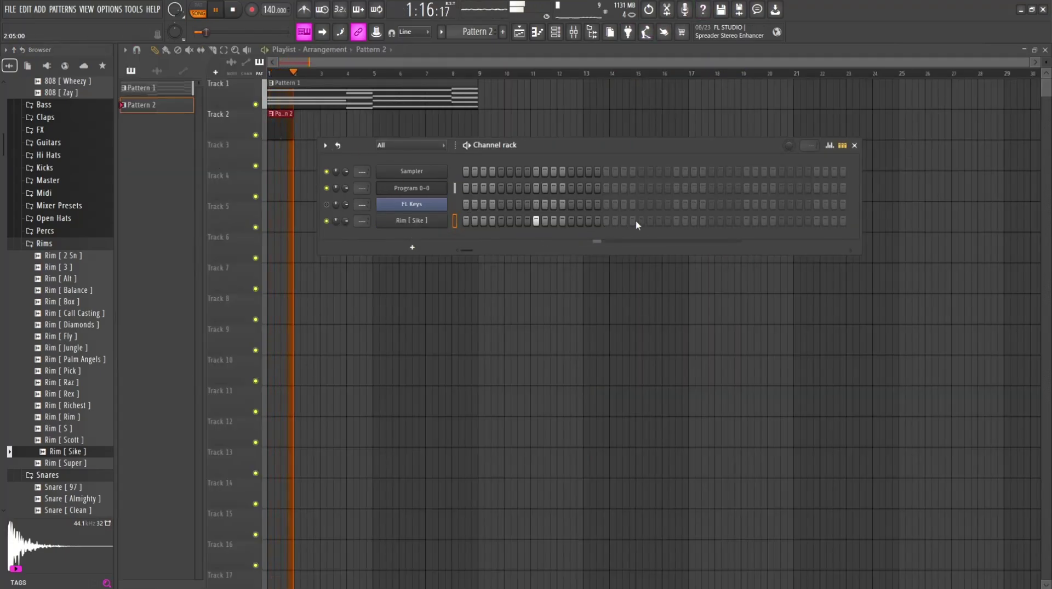
left_click(624, 221)
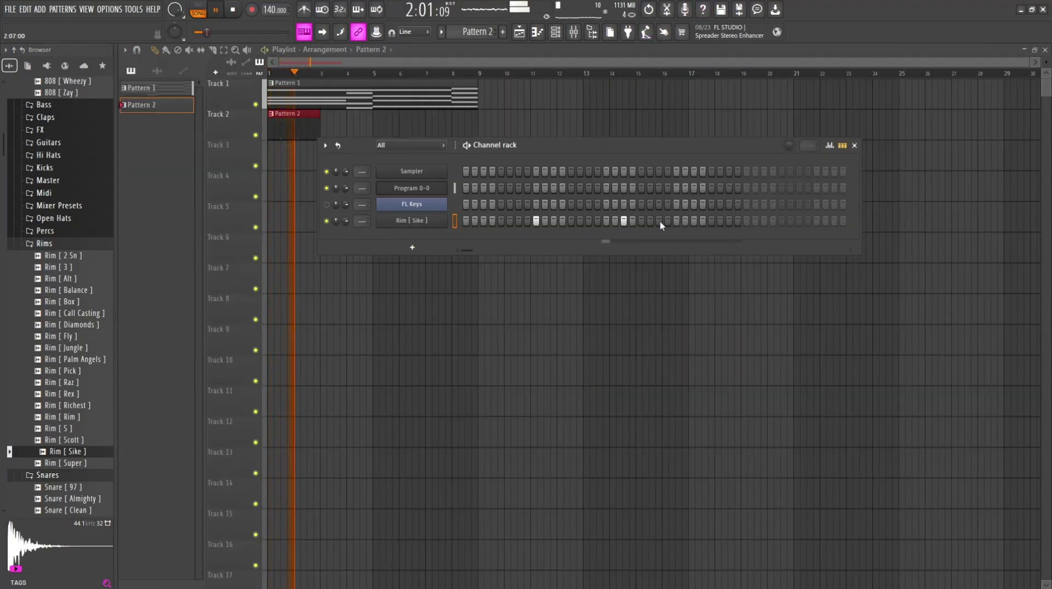
left_click(676, 222)
Repeat the Pattern 2 clip on Track 2 so that it fills bars 1 to 8.
left_click(494, 268, "ctrl")
left_click_drag(336, 159, 313, 137)
key("ctrl+b")
key("ctrl+b")
key("ctrl+b")
scroll(278, 169, "up", 2, "ctrl")
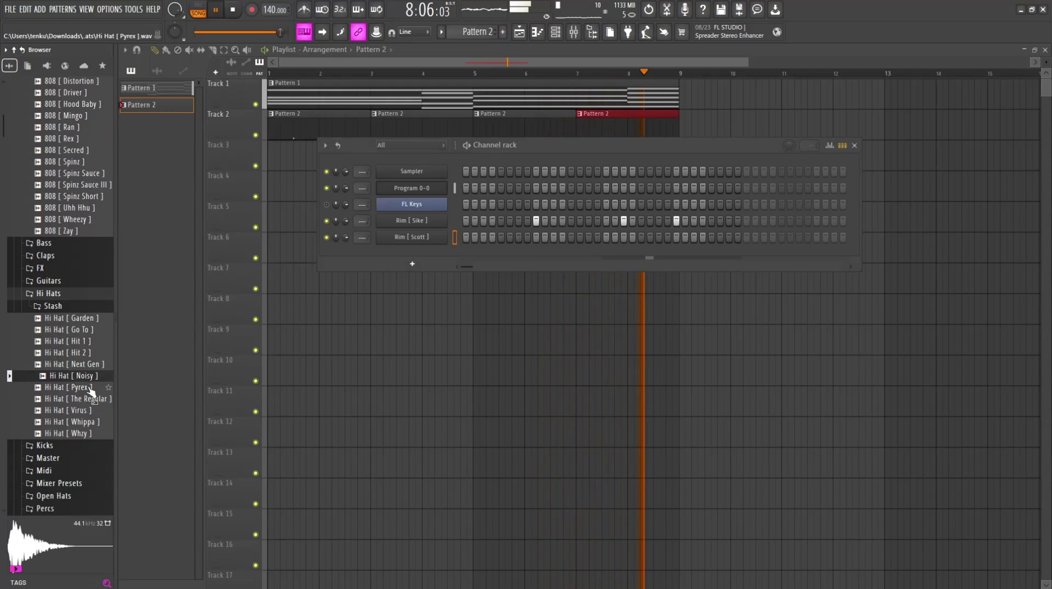
Add the Hi Hat [ Noisy ] sample for Pattern 3 and place the pattern at the start of Track 3.
left_click_drag(90, 390, 430, 255)
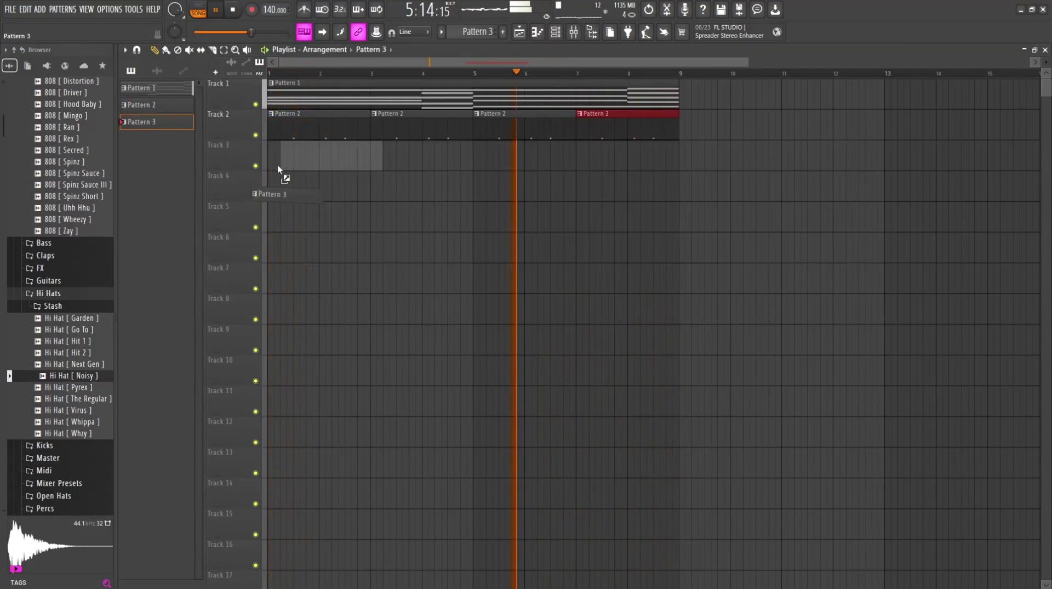
left_click(283, 164)
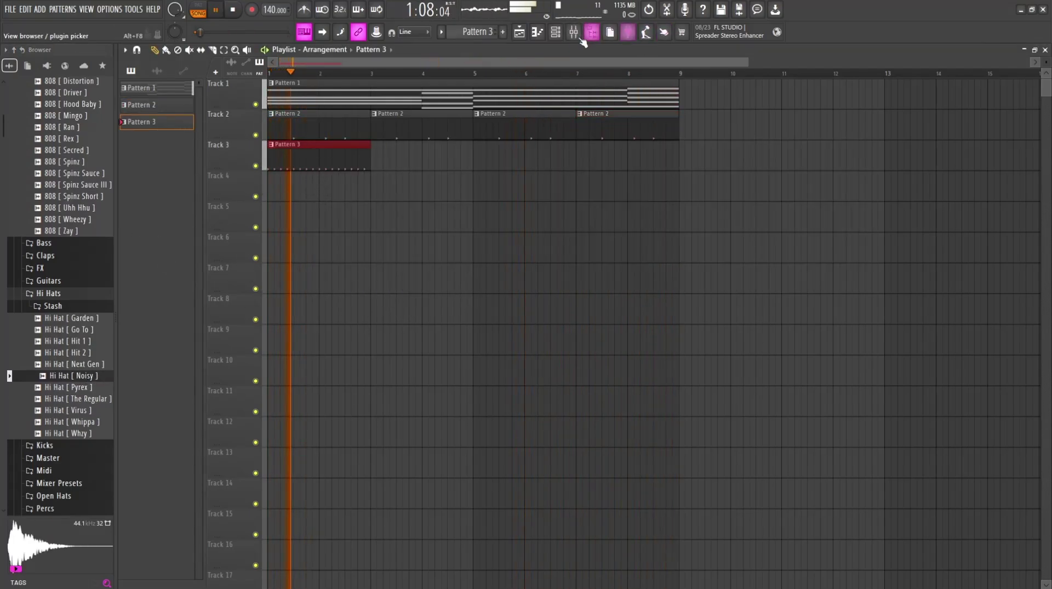
left_click(665, 32)
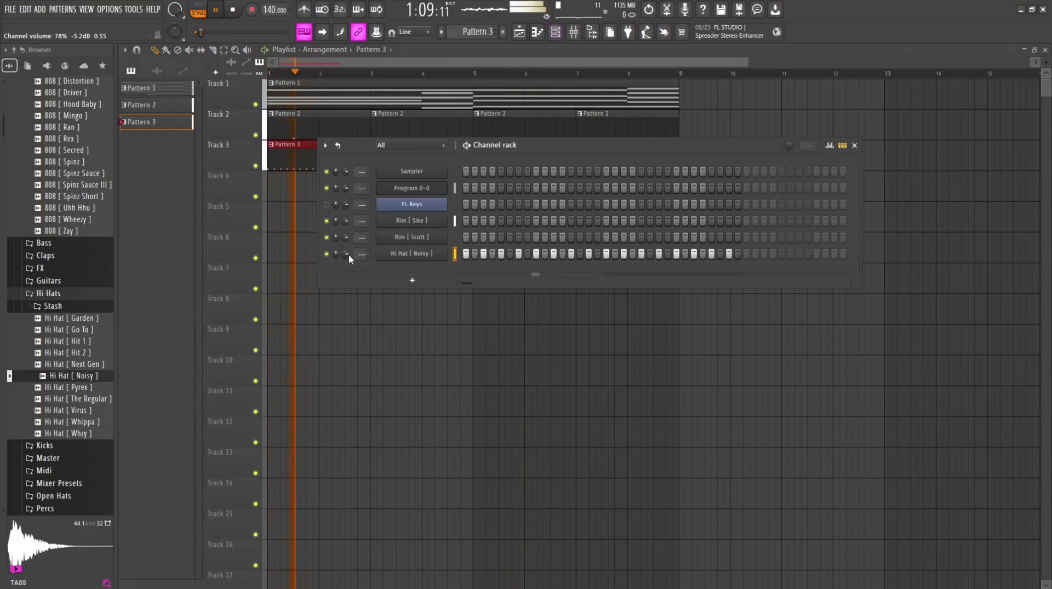
Replace the hi-hat sample with Hi Hat [ Virus ] and edit its steps in Pattern 3.
left_click(90, 397)
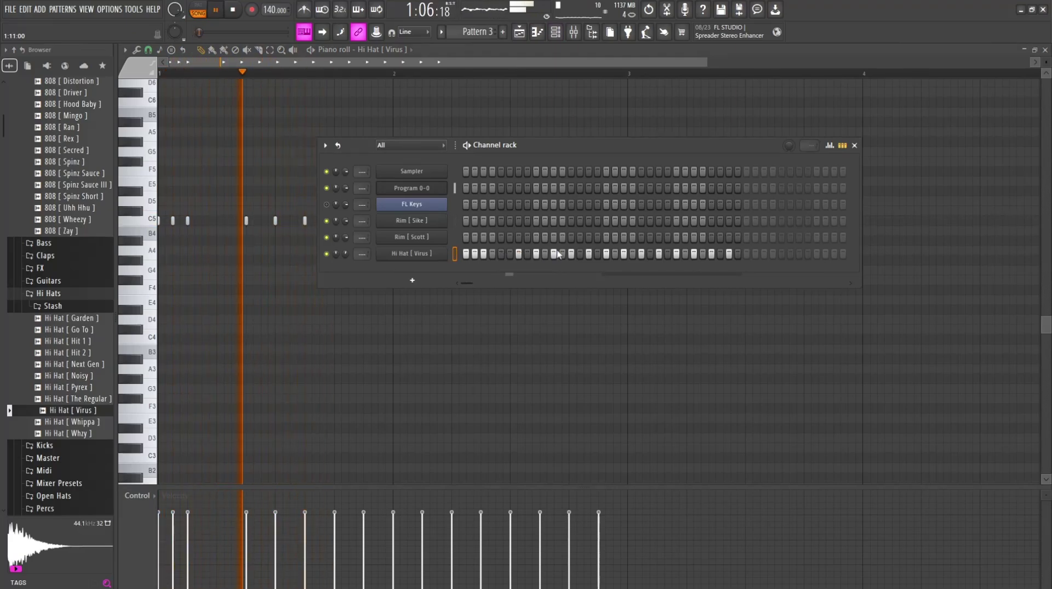
left_click(590, 255)
right_click(573, 254)
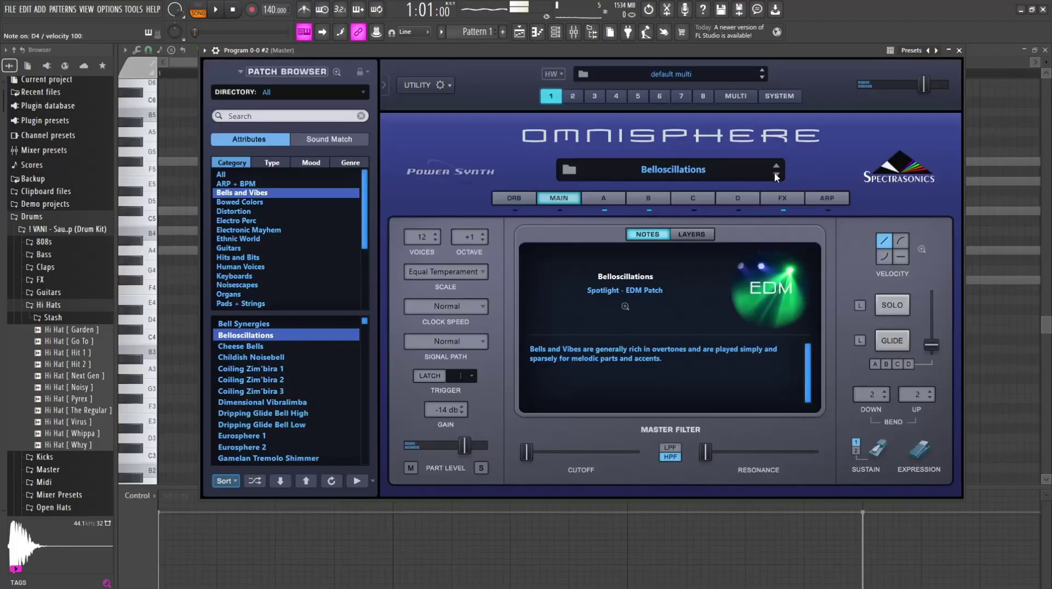
Audition the Bells and Vibes patches in Omnisphere from Belloscillations onward, moving past Coiling Zim'bira 1.
left_click(774, 172)
left_click(775, 172)
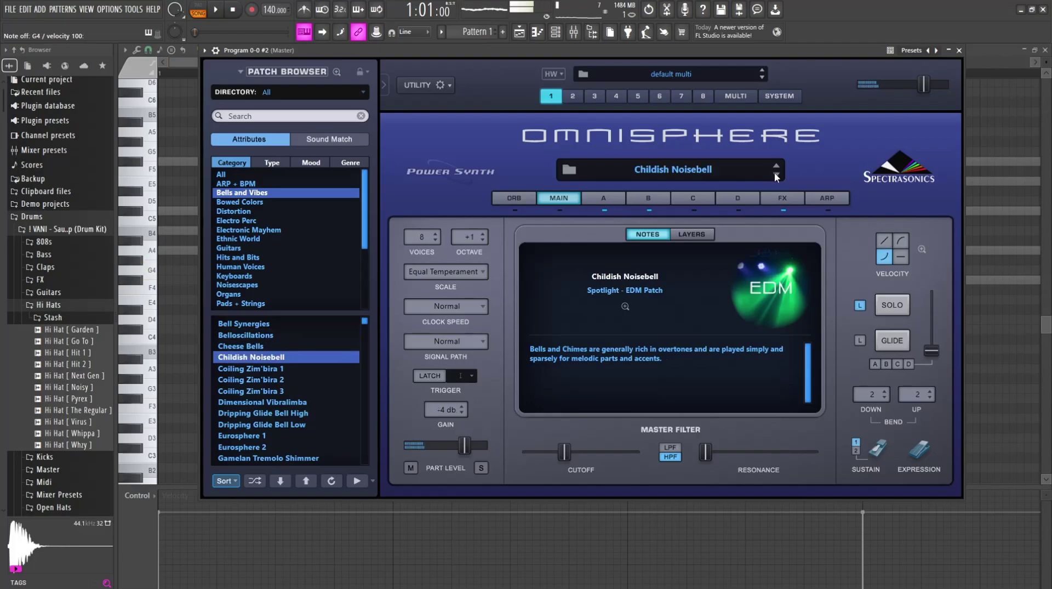
left_click(775, 172)
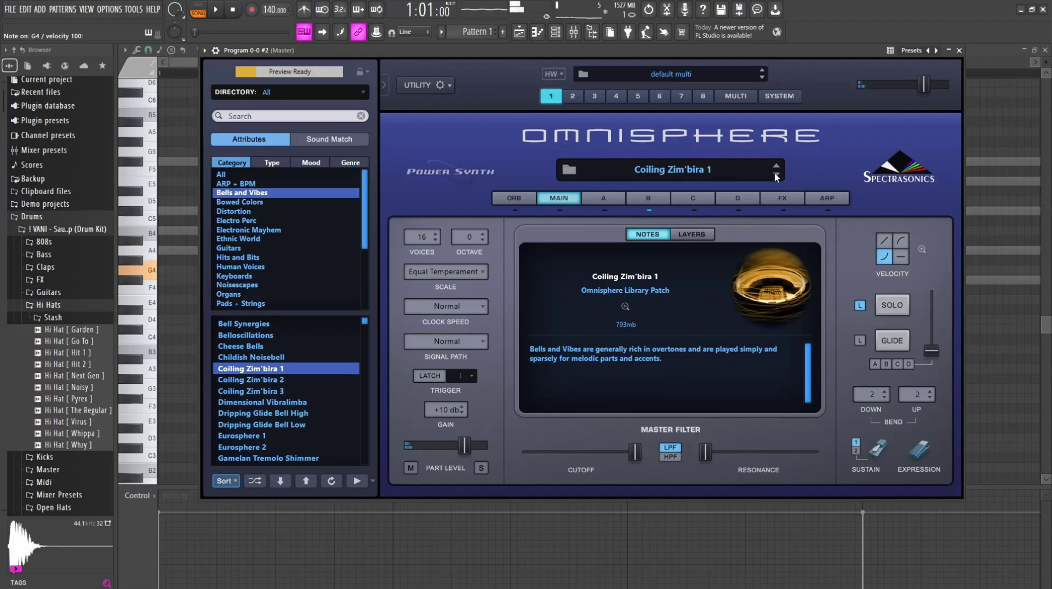
left_click(775, 172)
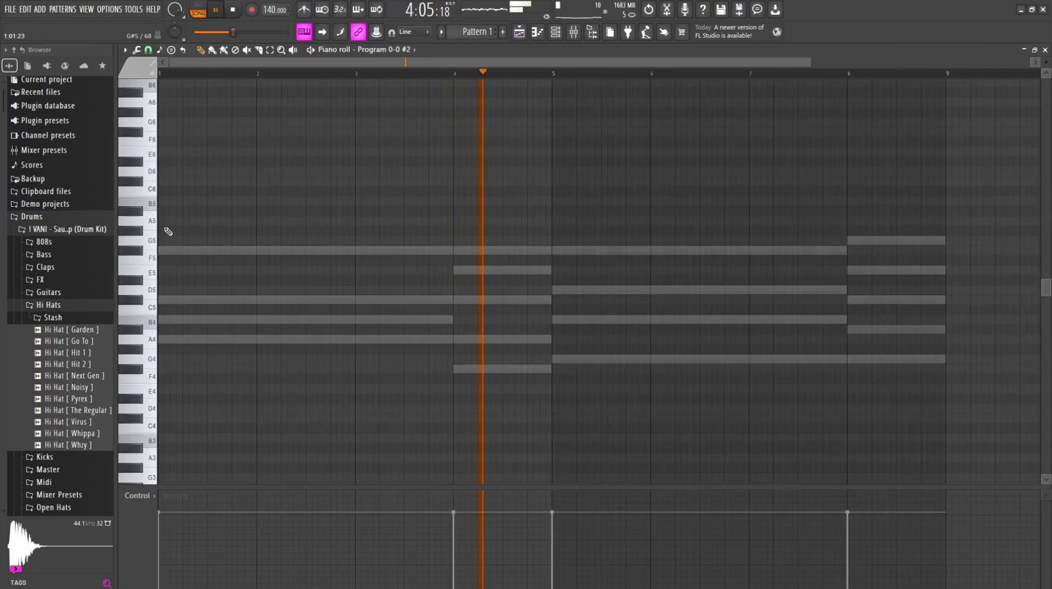
Draw a one-bar B6 note at bar 1 and a one-bar F#6 note starting at step 13 of that bar.
scroll(167, 207, "up", 1)
scroll(167, 196, "up", 1)
left_click(151, 114)
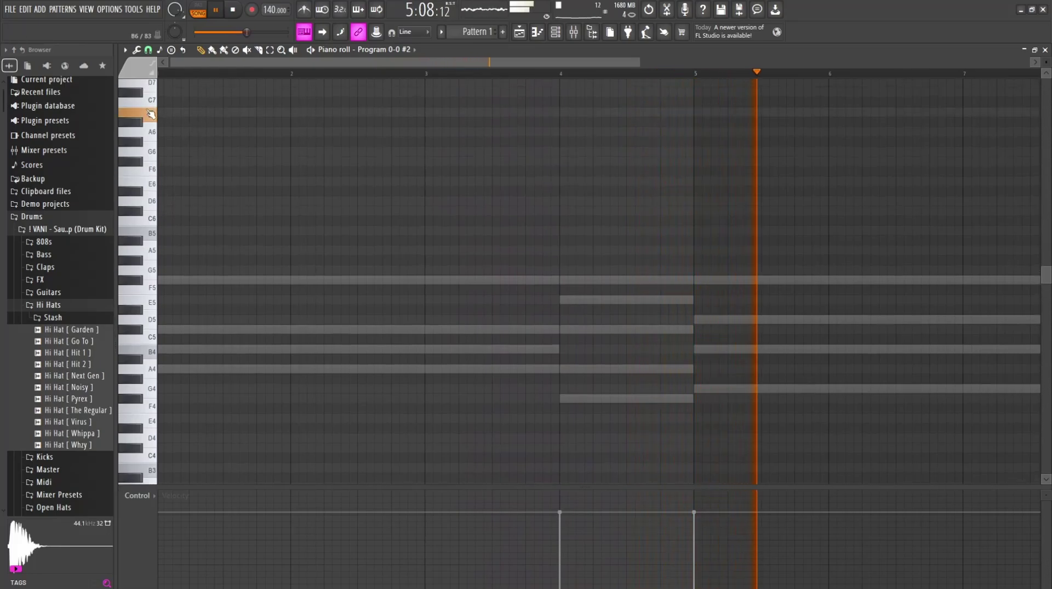
left_click(164, 112)
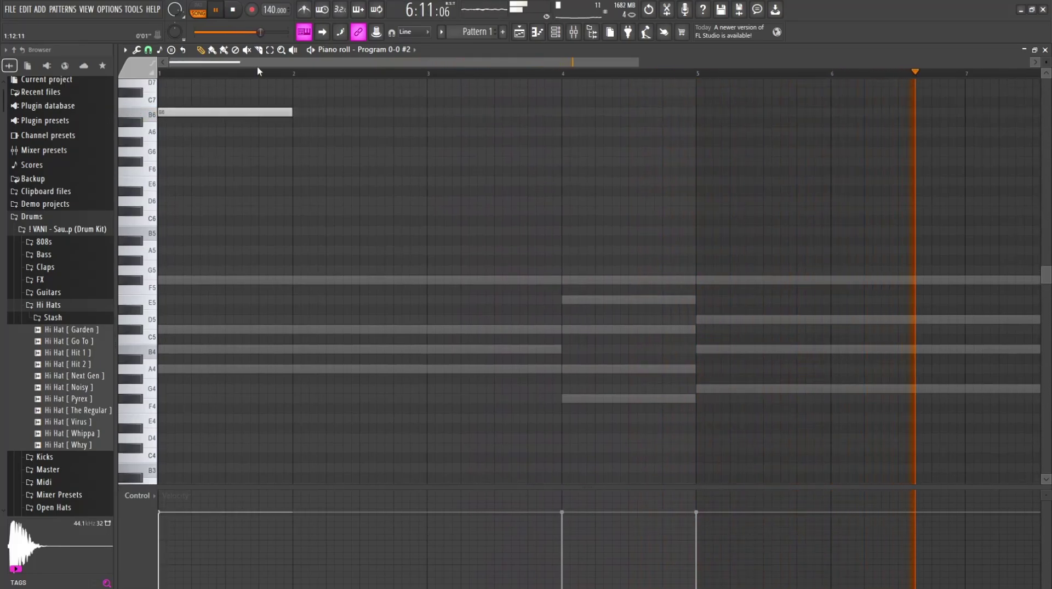
left_click_drag(637, 63, 342, 63)
key("space")
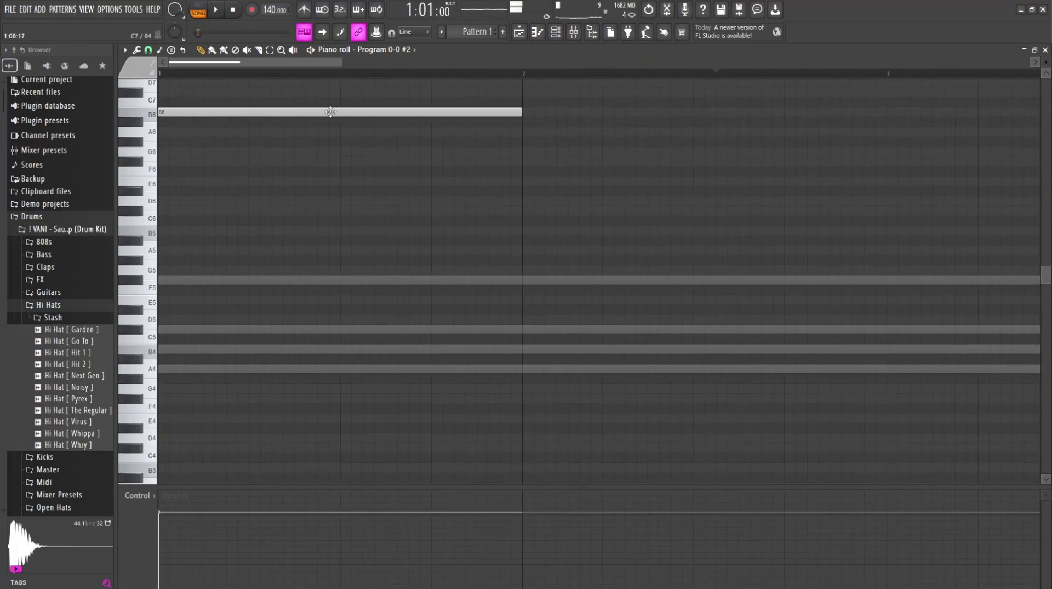
scroll(323, 149, "down", 1)
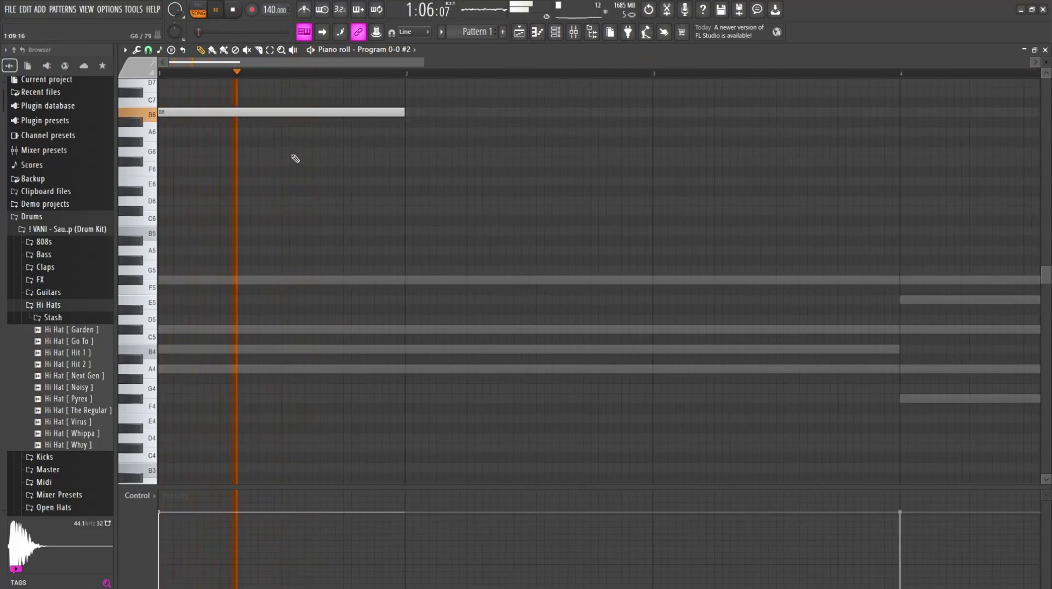
left_click(349, 160)
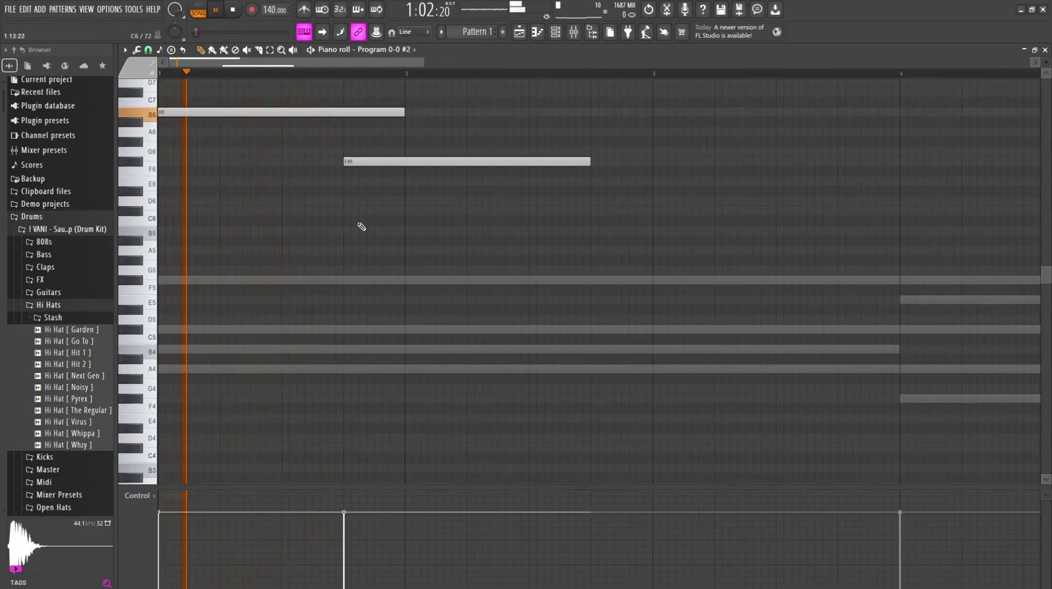
Copy the B6 and F#6 pair to bars 3 and 7, and add D6 and E6 notes at step 13 of bars 4 and 5.
scroll(362, 226, "down", 1)
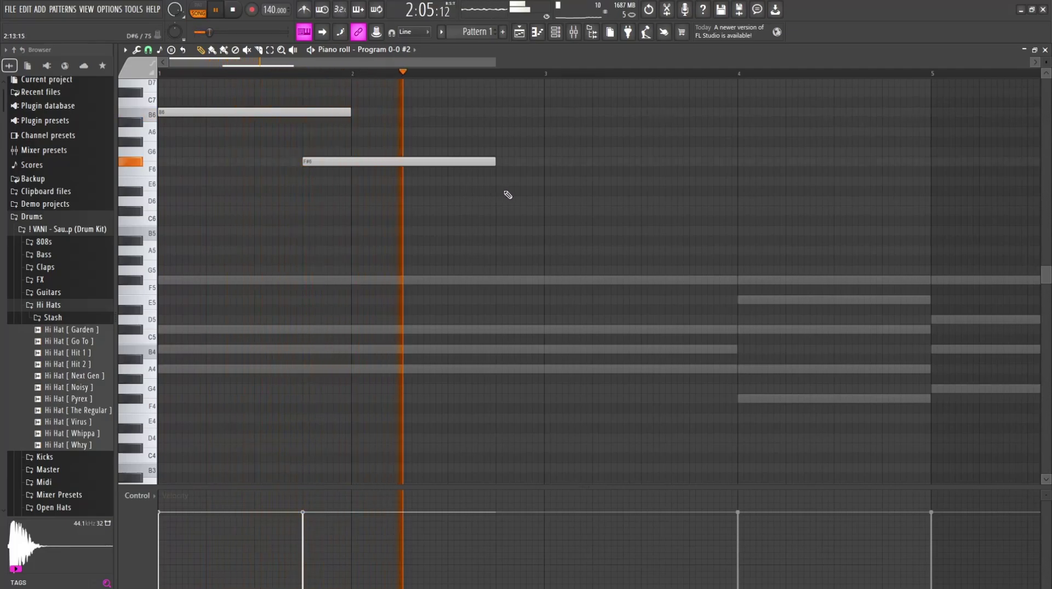
mouse_move(549, 235)
left_mouse_down()
mouse_move(246, 103)
mouse_move(646, 167)
left_mouse_up()
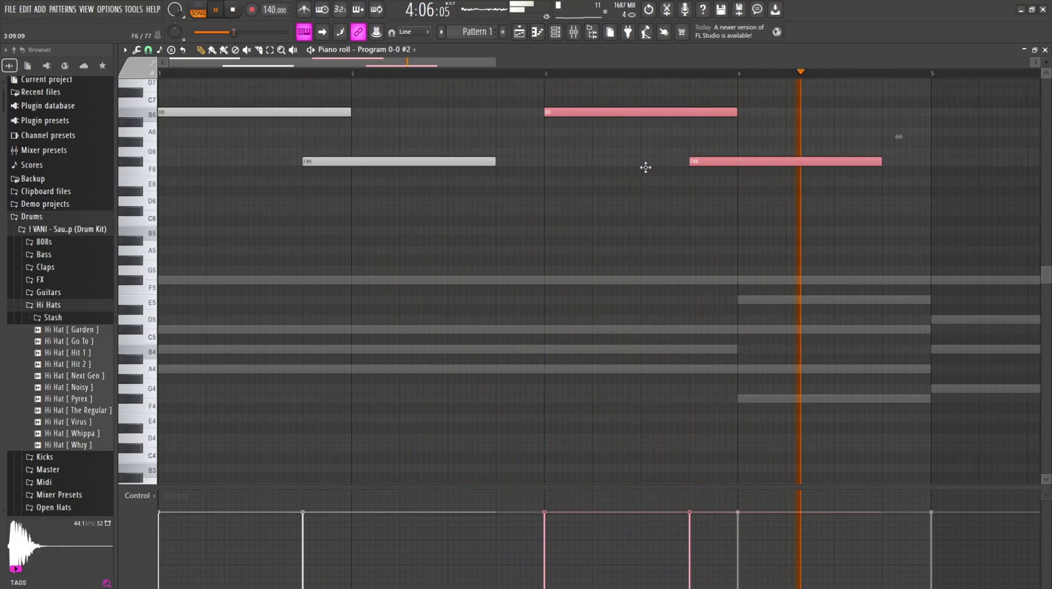
scroll(583, 220, "down", 1)
left_click(571, 226, "ctrl")
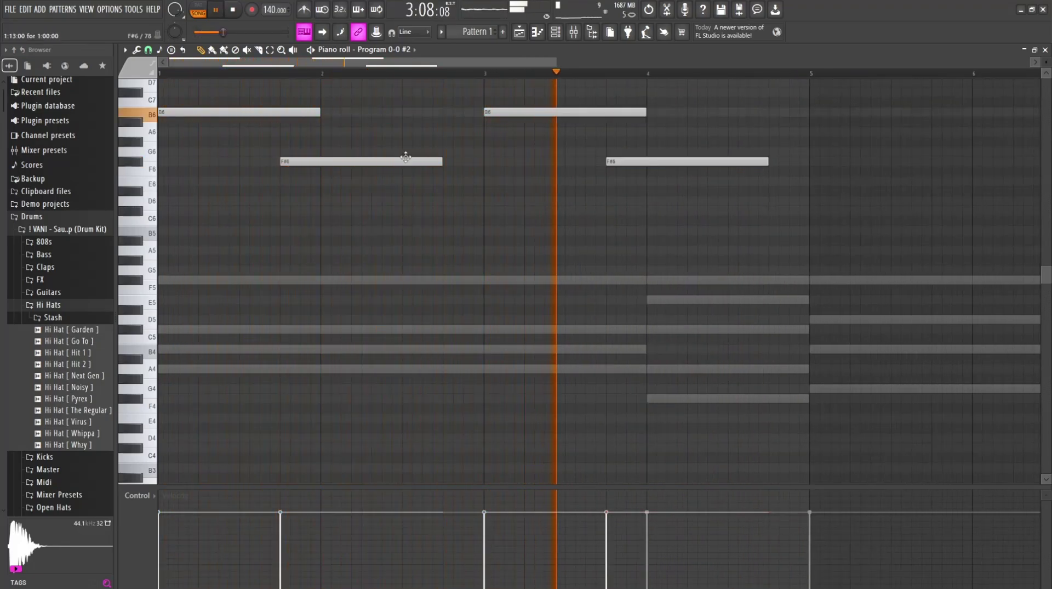
left_click(789, 201)
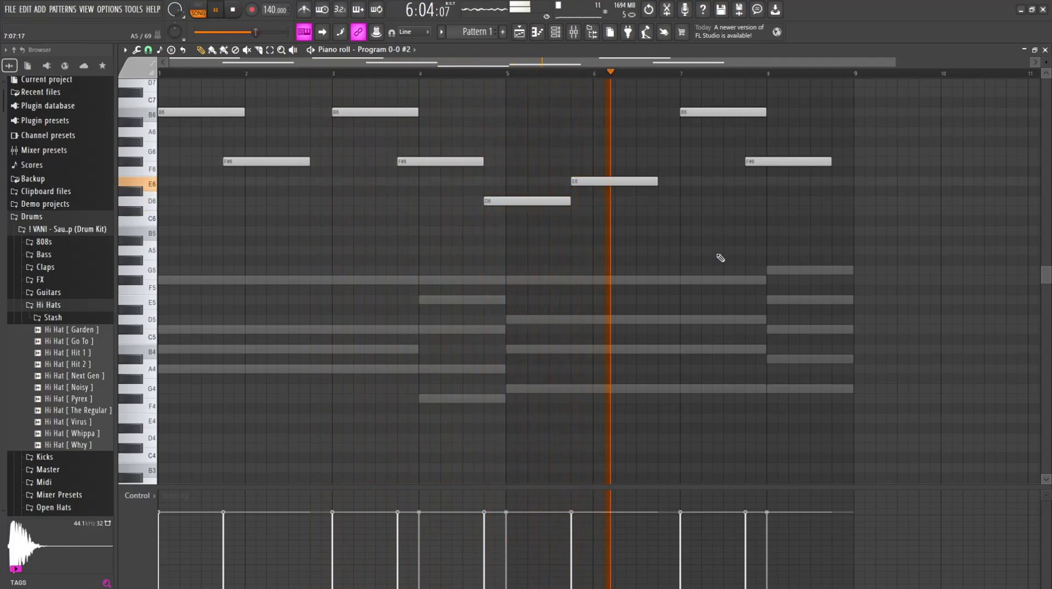
scroll(720, 258, "down", 2)
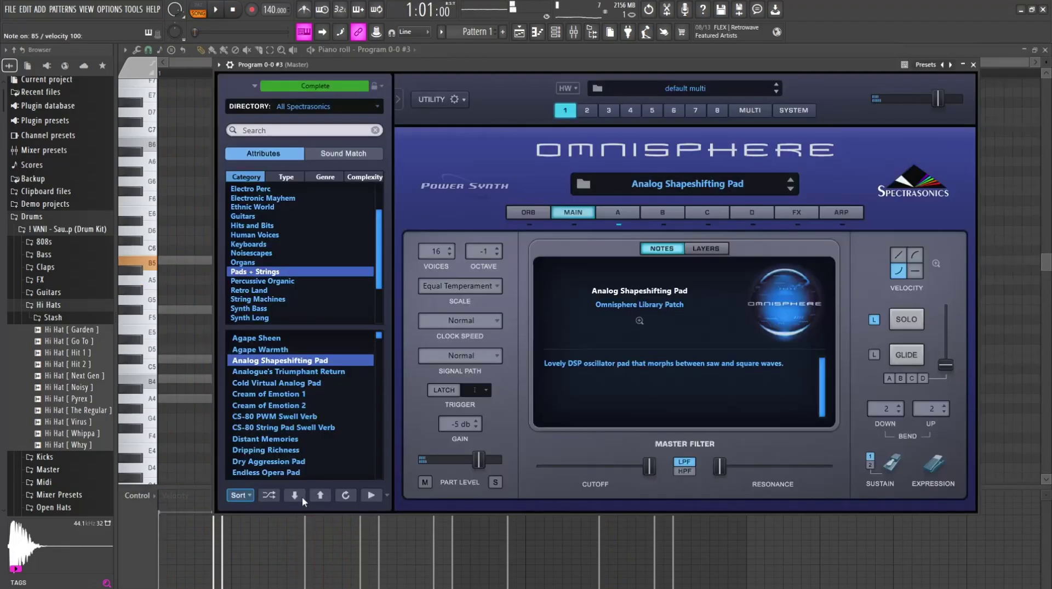
Audition several Pads + Strings patches and load Radiotone Melodies from the Retro Land category instead.
left_click(301, 496)
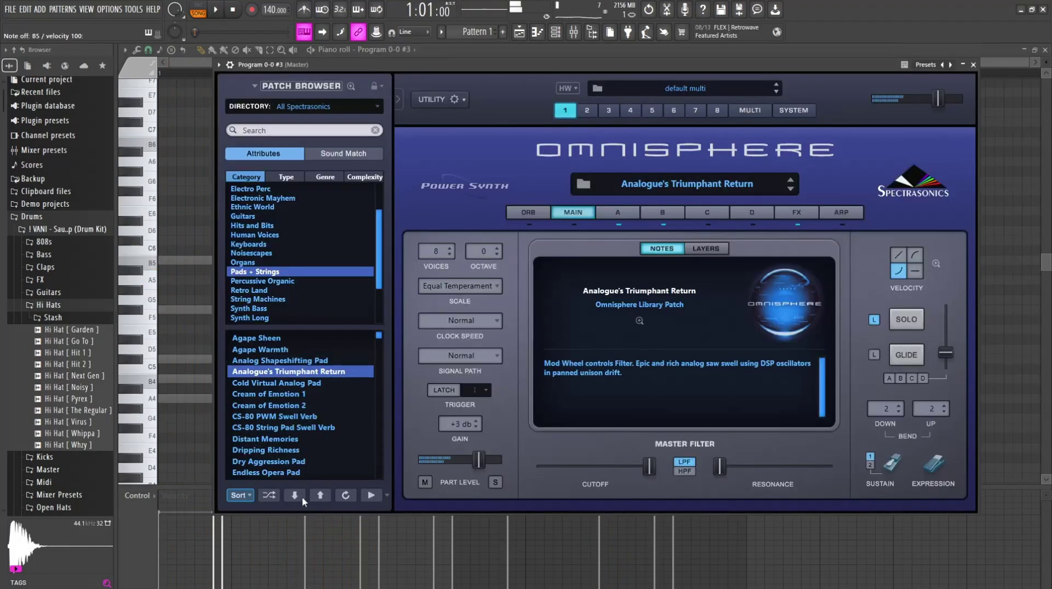
left_click(302, 496)
left_click(302, 496)
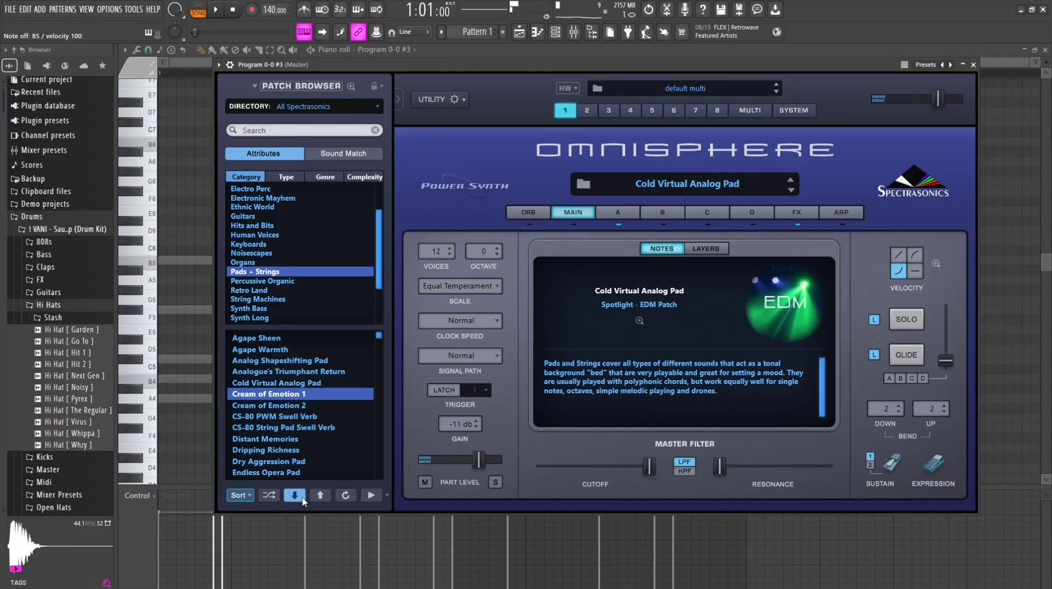
left_click(270, 293)
left_click(281, 339)
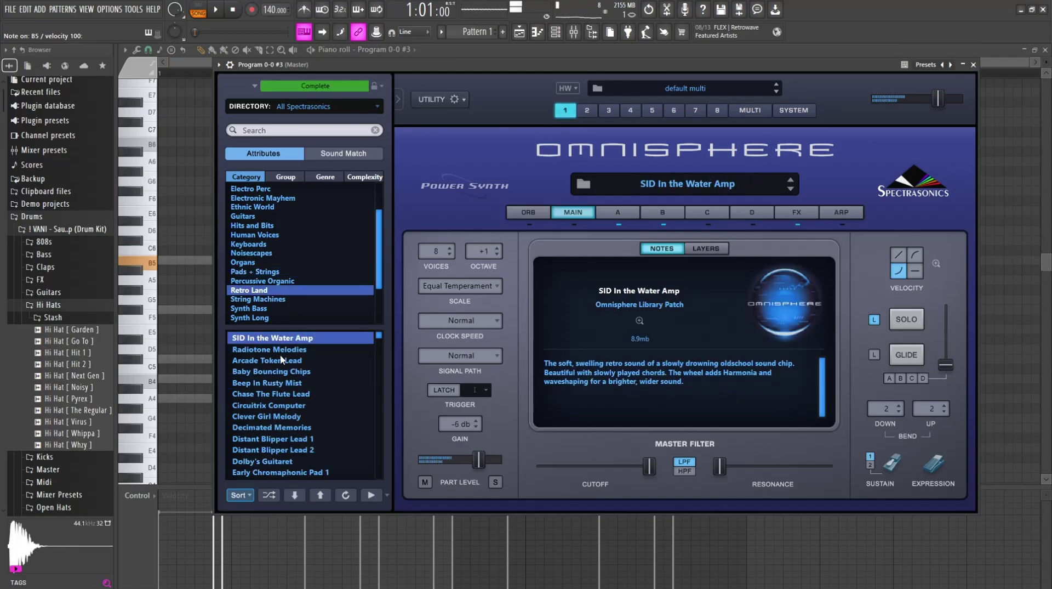
left_click(282, 359)
left_click(289, 350)
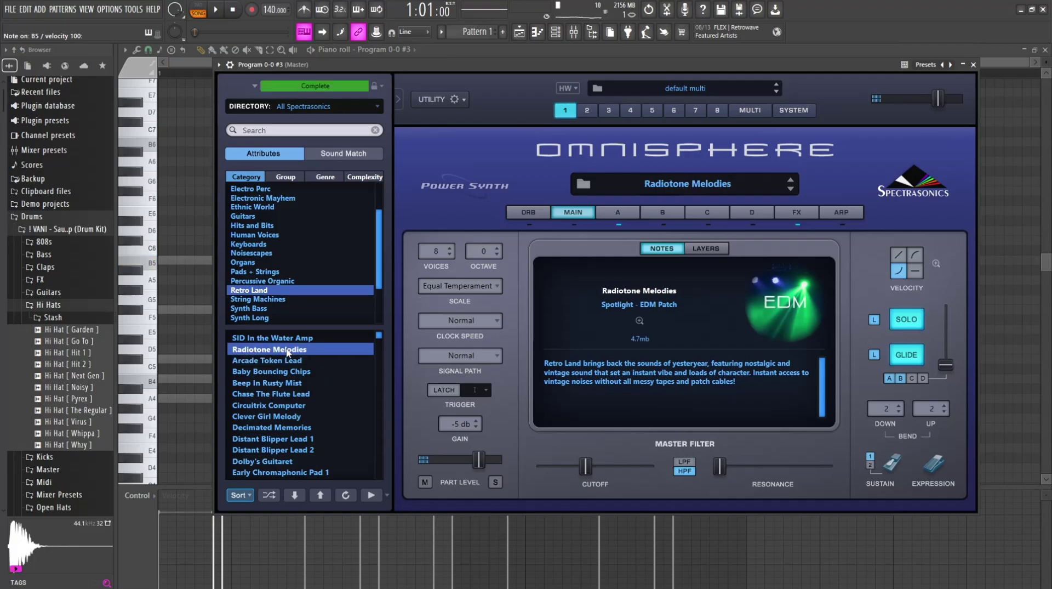
key("Escape")
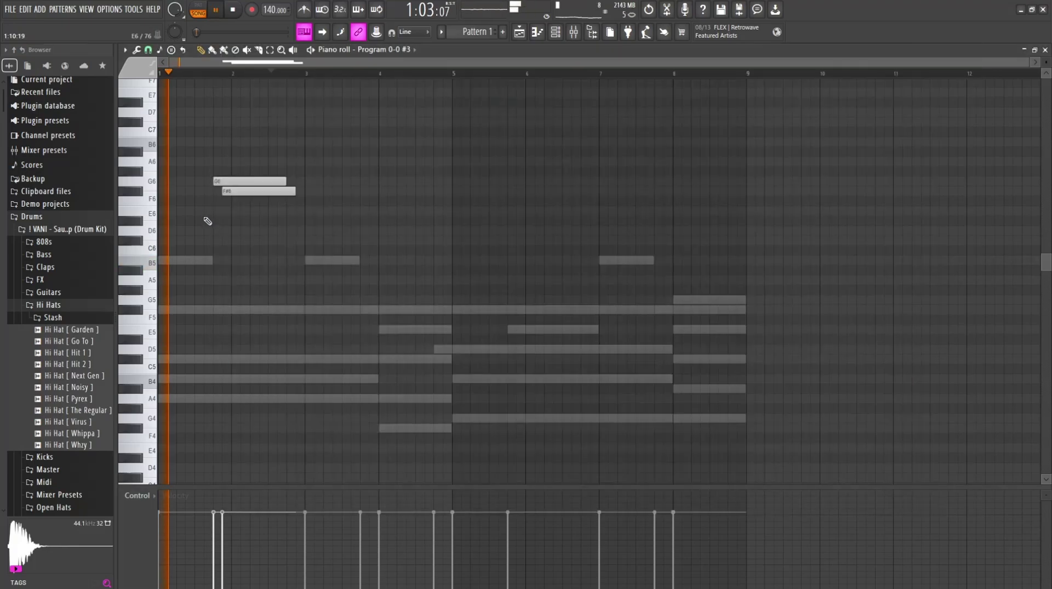
left_click(233, 211)
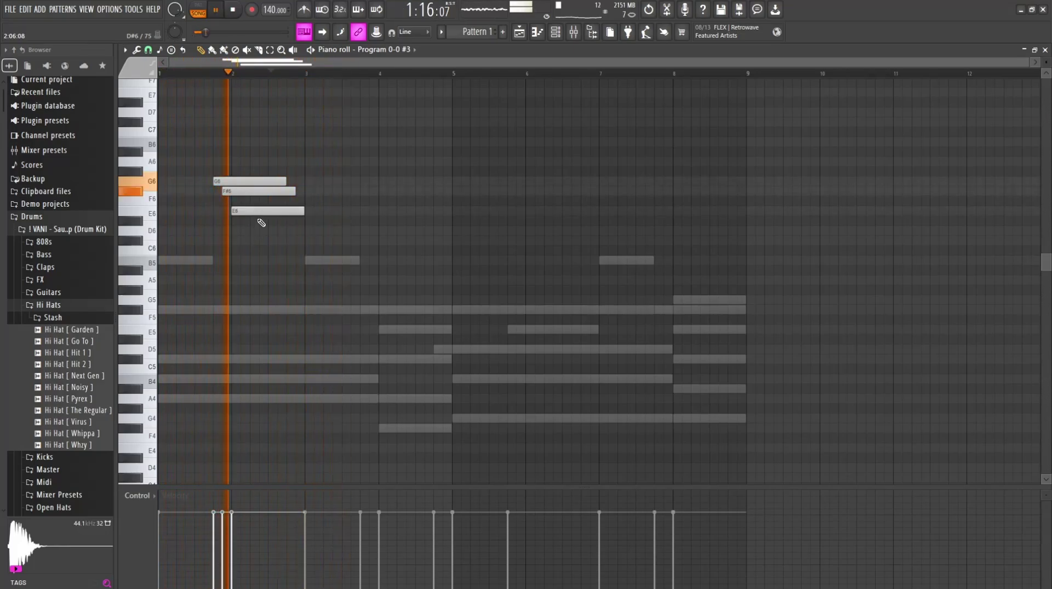
right_click(267, 211)
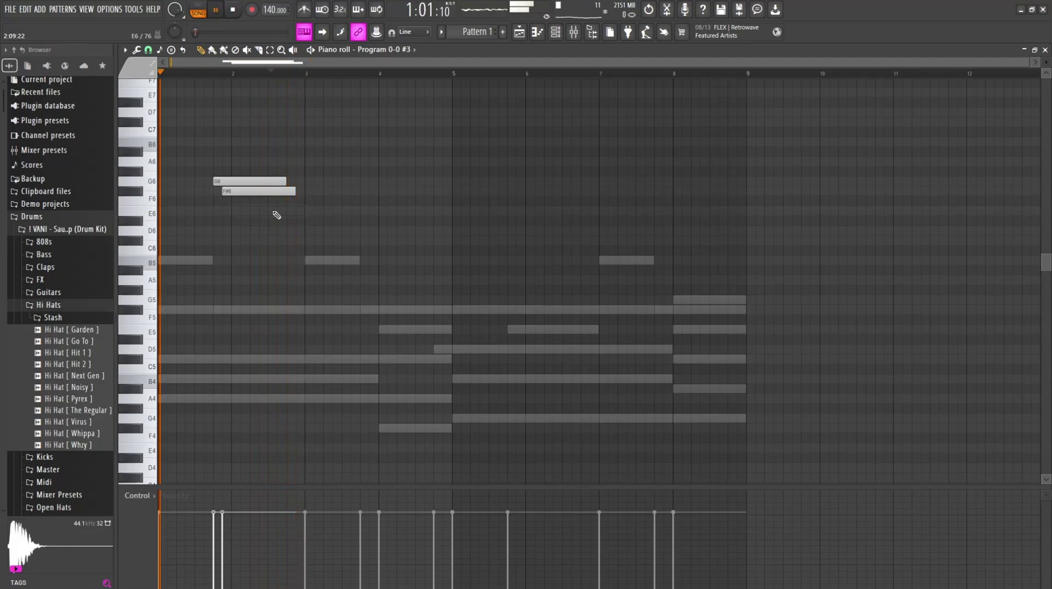
left_click(268, 162)
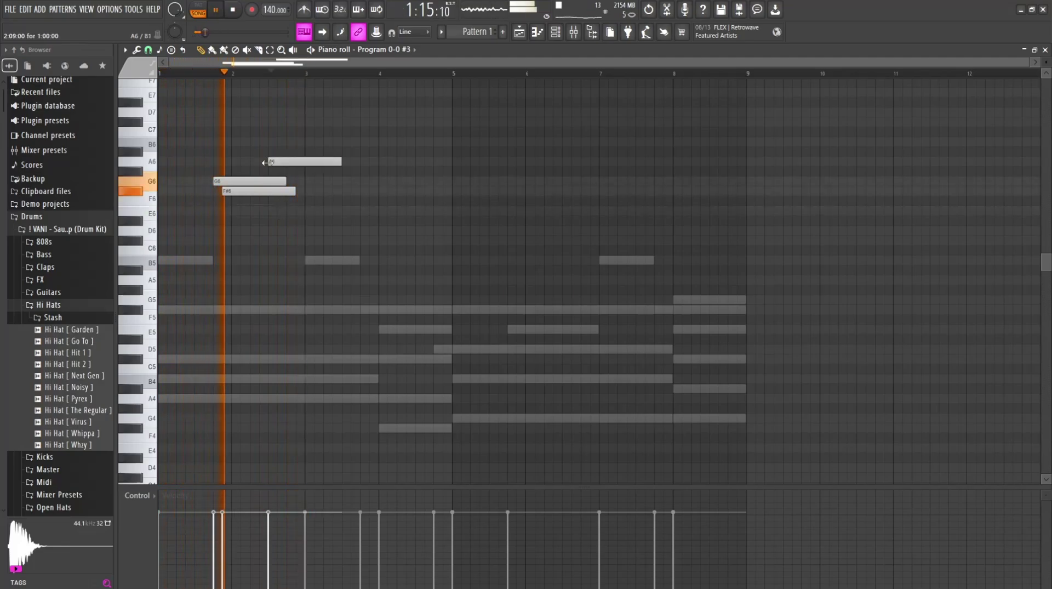
right_click(297, 163)
Place a one-bar A6 note at step 13 of bar 2 and continue the lead melody through bar 8.
left_click(285, 160)
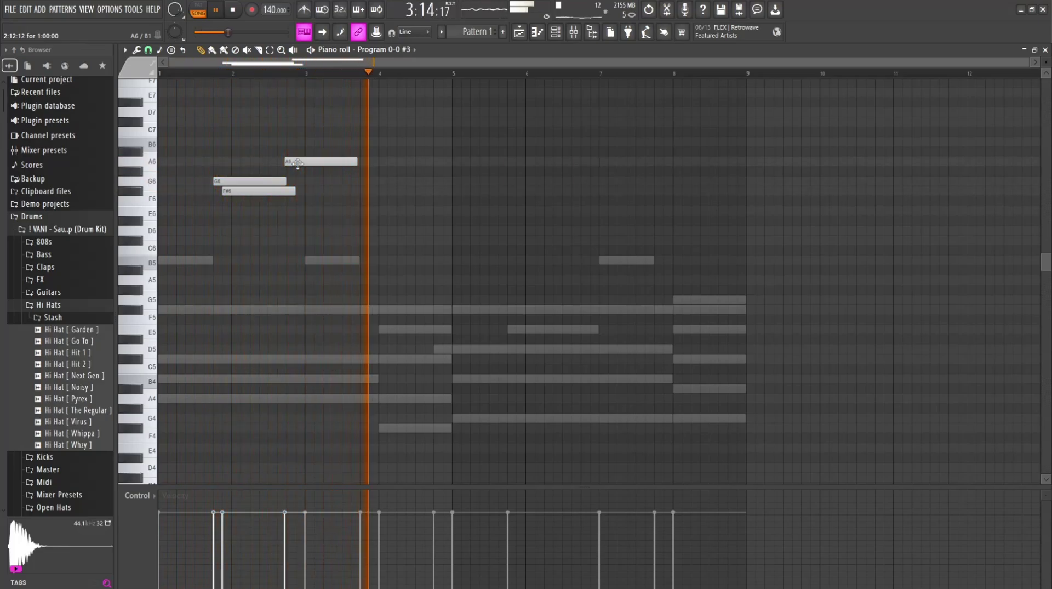
left_click_drag(298, 163, 299, 164)
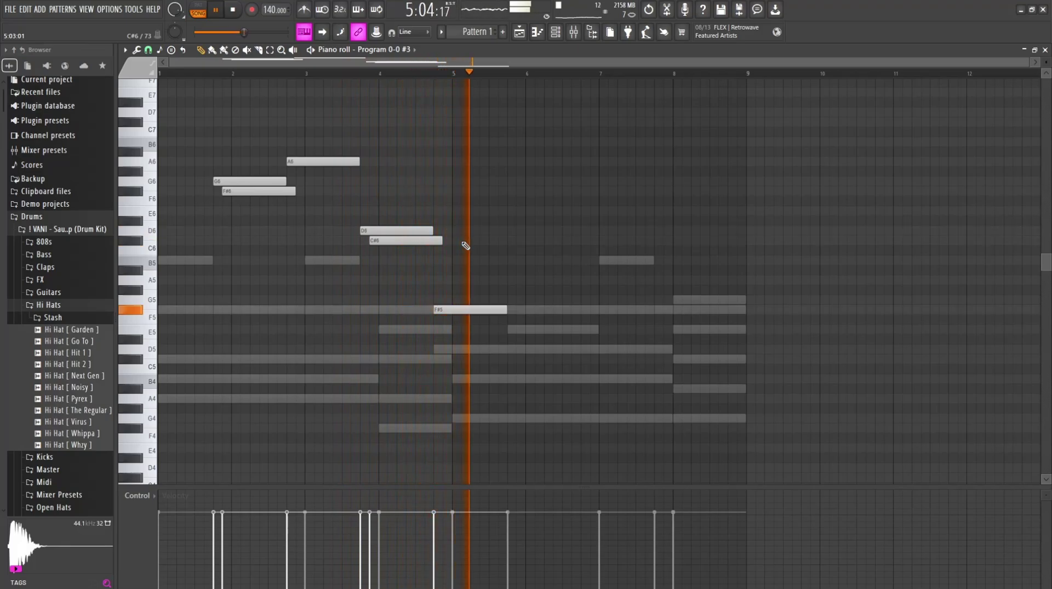
left_click_drag(514, 361, 271, 138)
left_click_drag(256, 178, 383, 199)
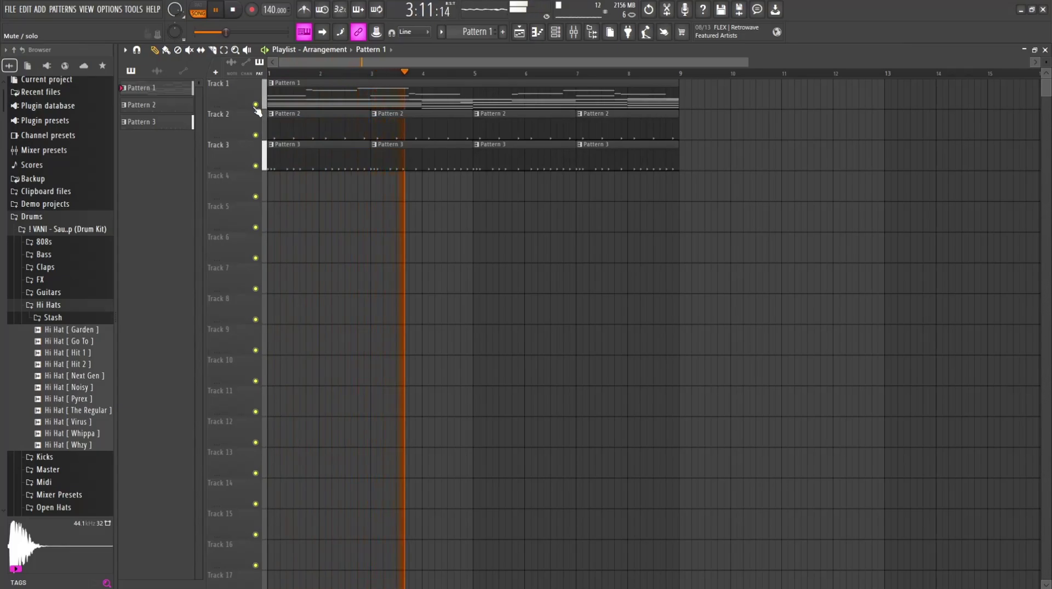
Rework the opening C5 notes of the Hi Hat [ Virus ] part in Pattern 3.
left_click(571, 39)
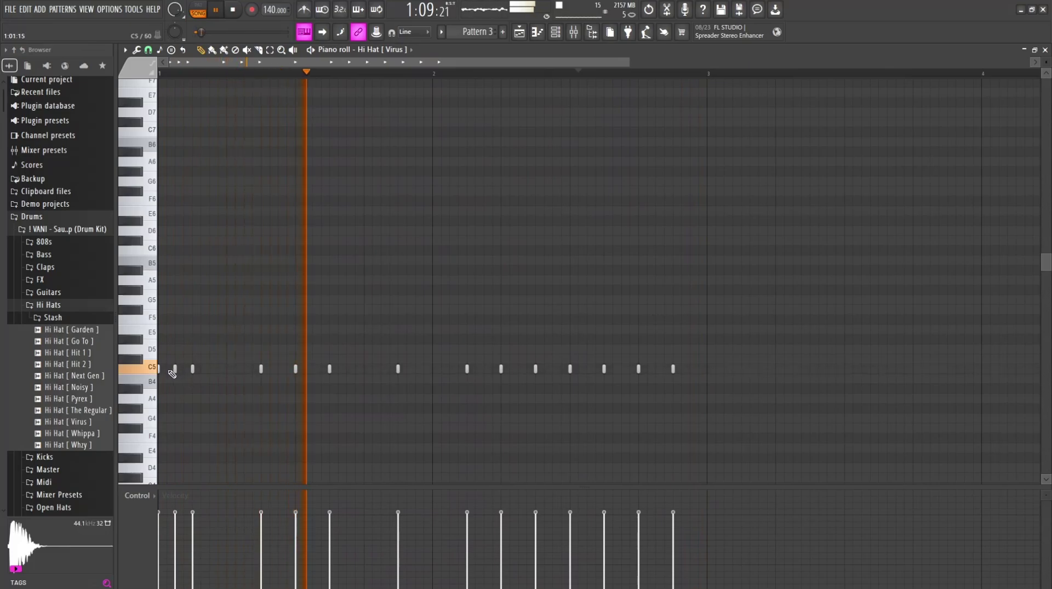
left_click(171, 369)
right_click(209, 371)
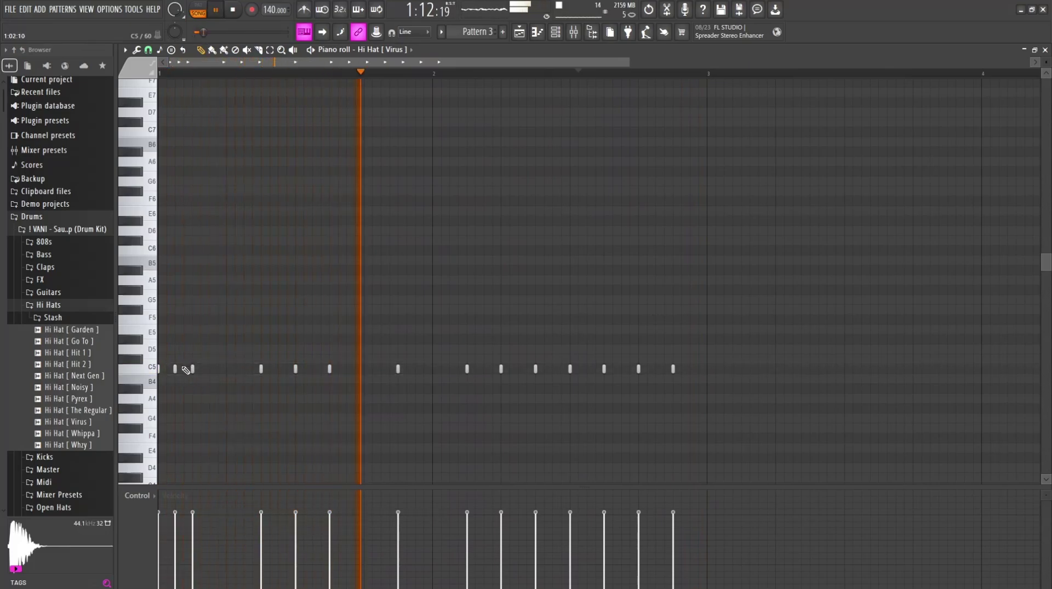
left_click(173, 373)
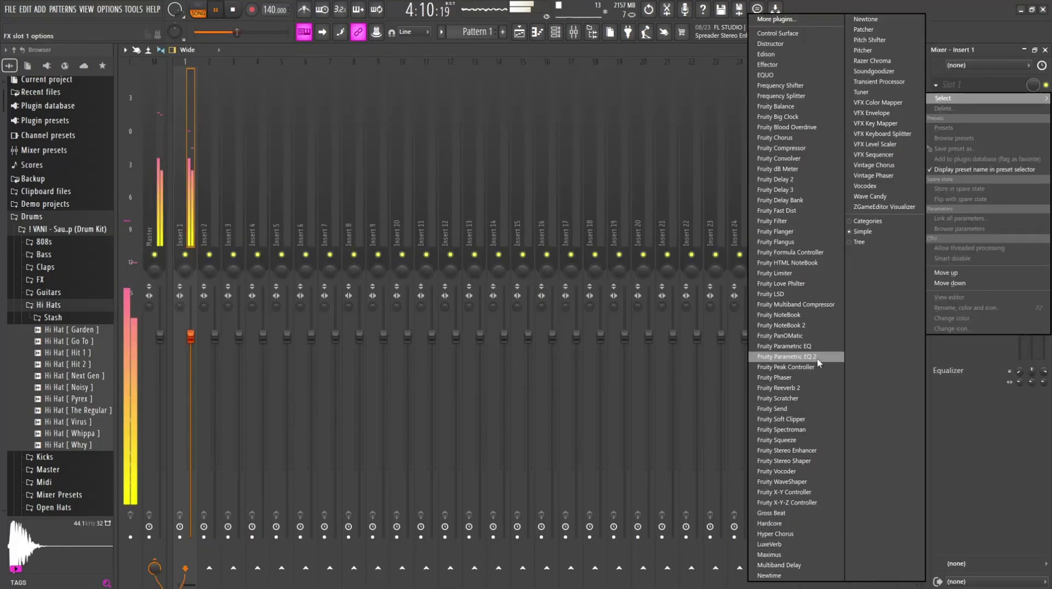
Load Fruity Parametric EQ 2 on Insert 1 and cut the lows with band 1 at -18 dB, 138 Hz, order Steep 6.
left_click(818, 358)
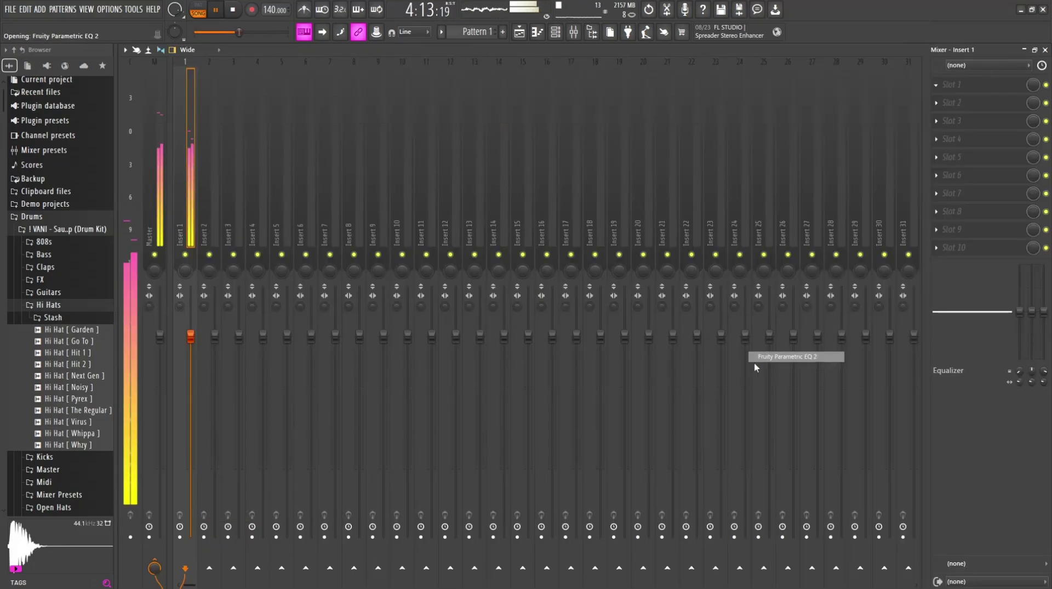
left_click_drag(232, 251, 231, 265)
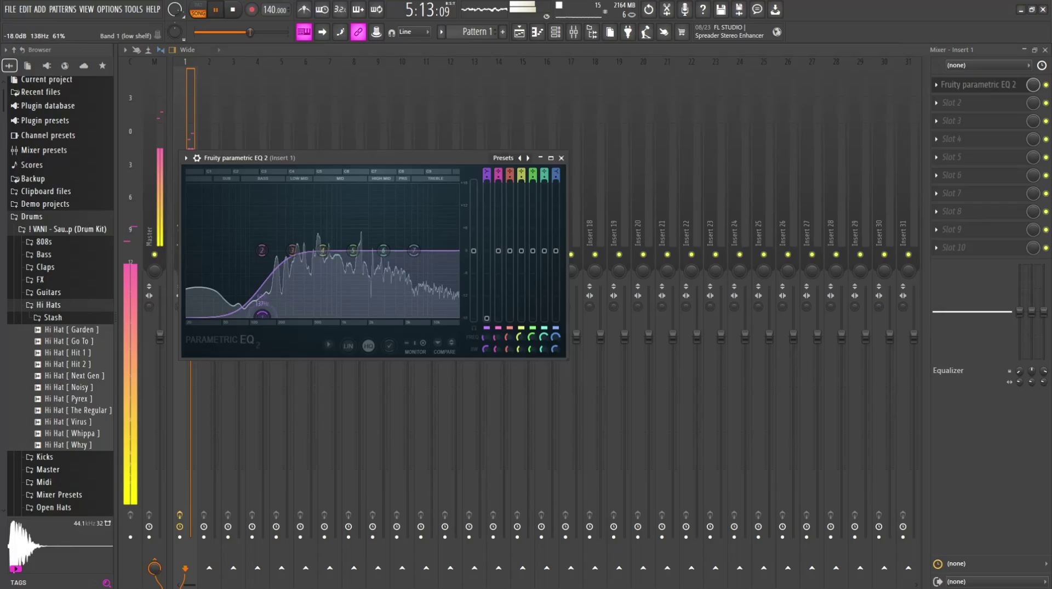
right_click(263, 315)
mouse_move(279, 348)
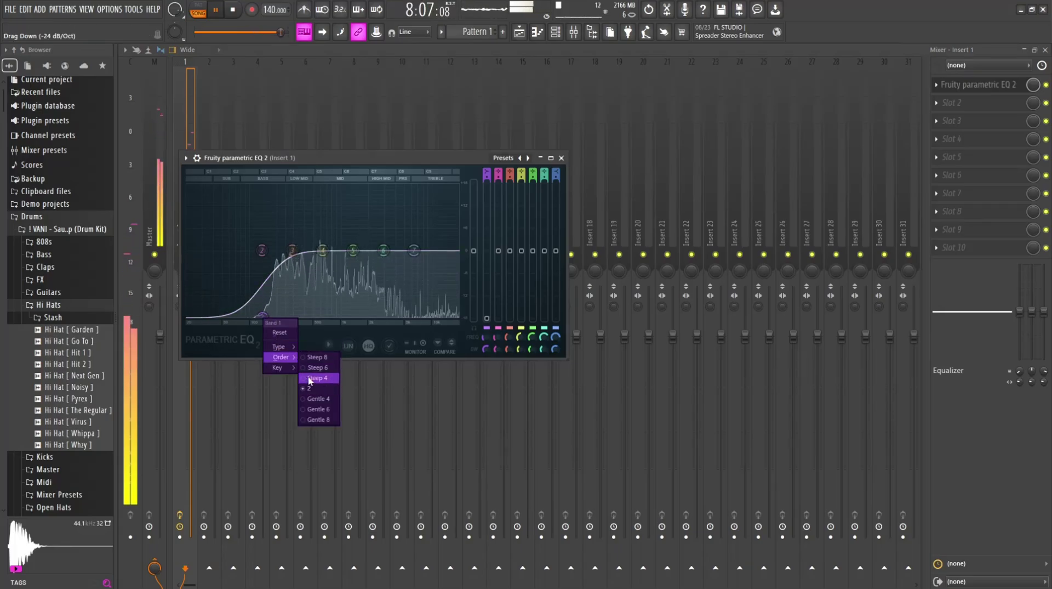
left_click(310, 368)
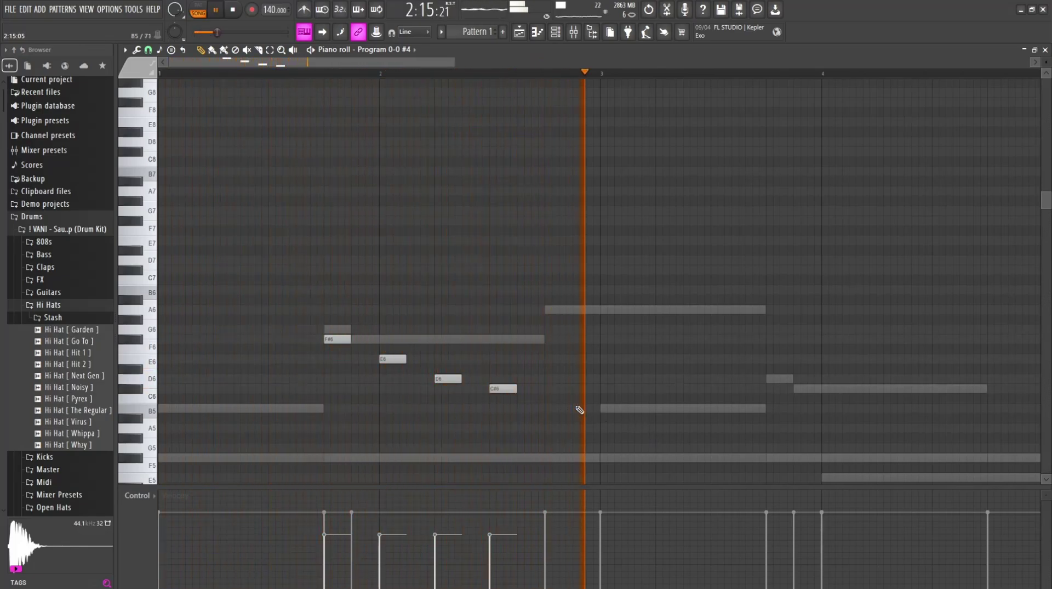
Repeat the descending F#5, E5, D5, C#5 run from step 13 of bars 3, 5 and 7, and return to the playlist.
scroll(580, 412, "down", 2)
left_click_drag(532, 412, 277, 324)
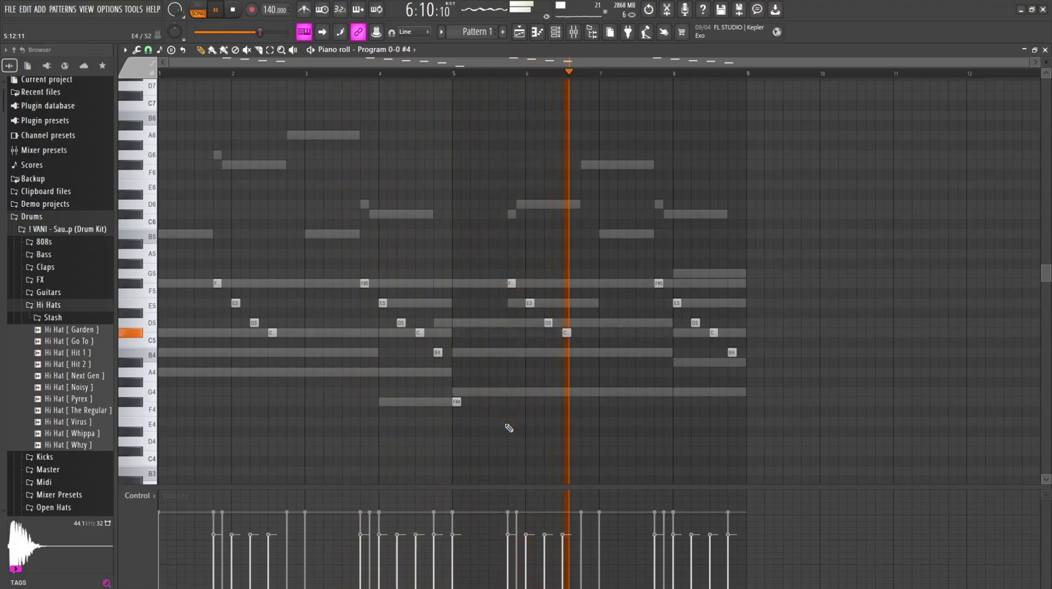
left_click(520, 32)
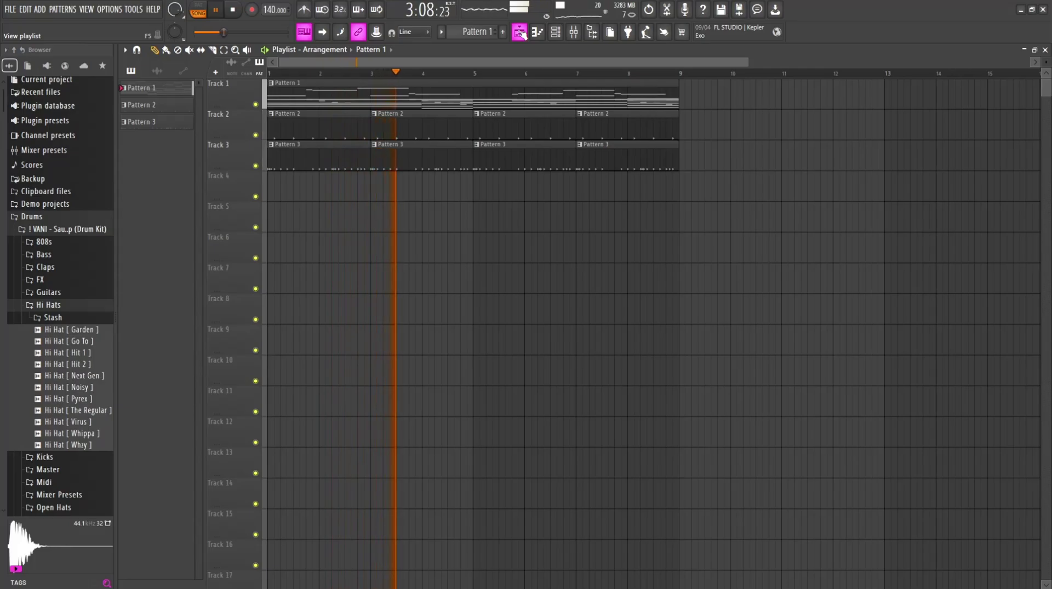
Add an A4 note at step 5 of bar 2 in the 808 [ Secred ] part of Pattern 4.
key("F6")
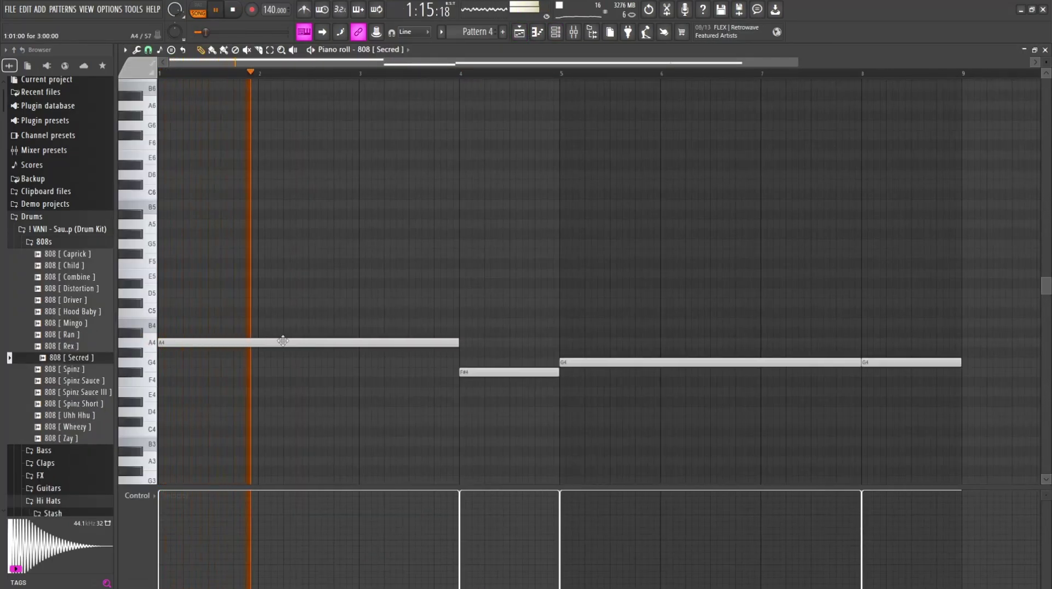
left_click(282, 341)
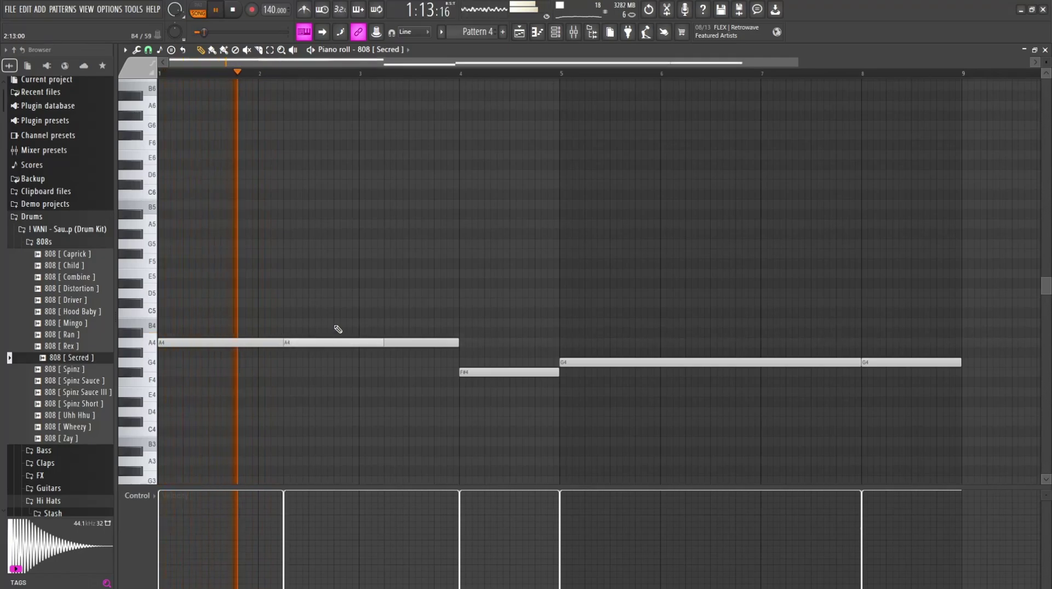
left_click(364, 326)
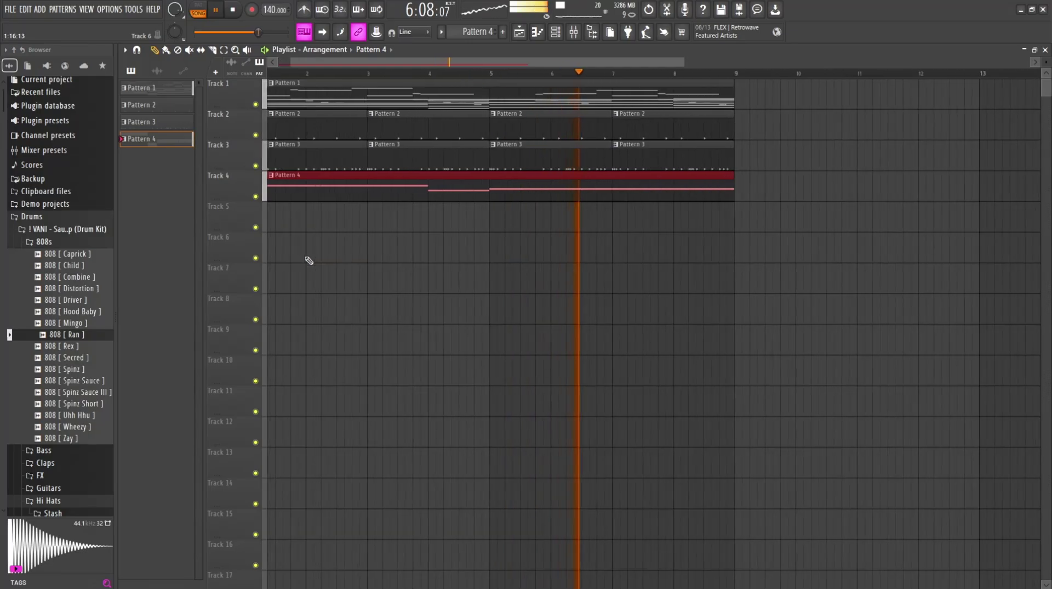
Open the HalfTime effect on mixer Insert 1 and stop playback.
left_click(574, 32)
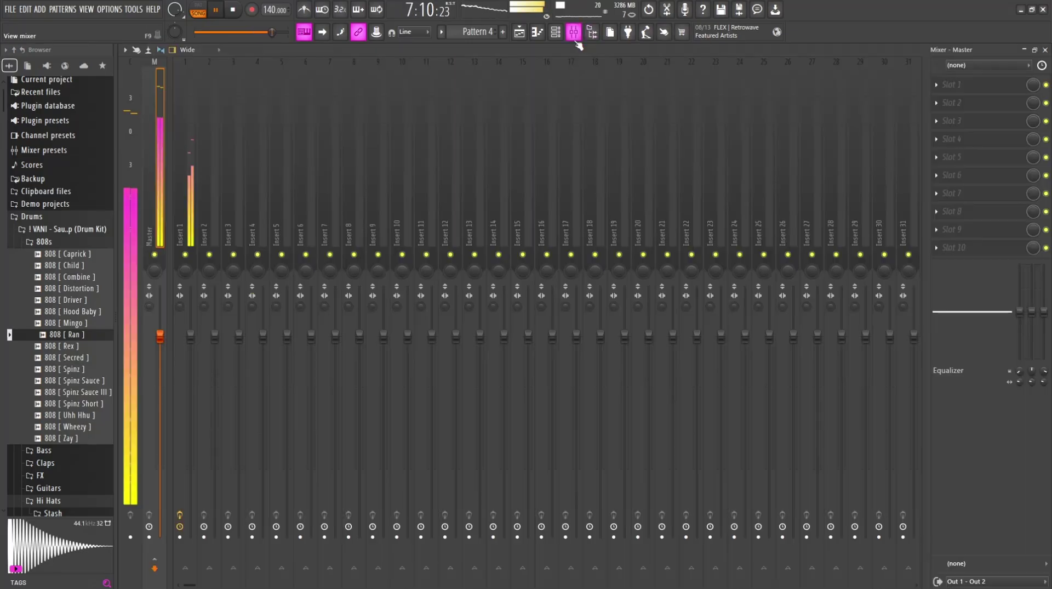
left_click(188, 104)
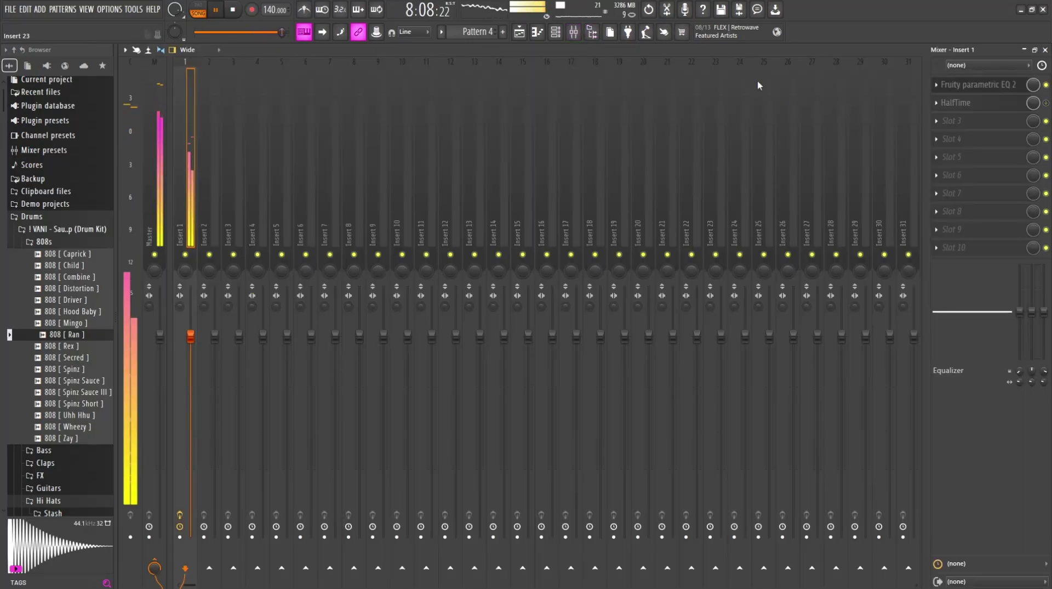
left_click(997, 108)
key("space")
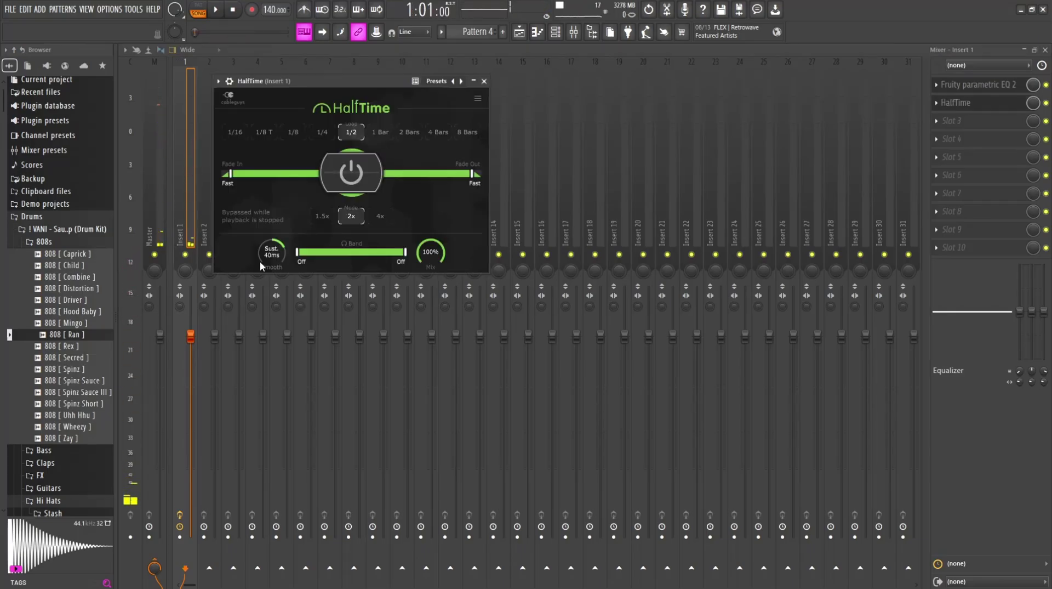
Play back the arrangement and vary the velocities of the Hi Hat [ Virus ] notes in Pattern 3.
key("F7")
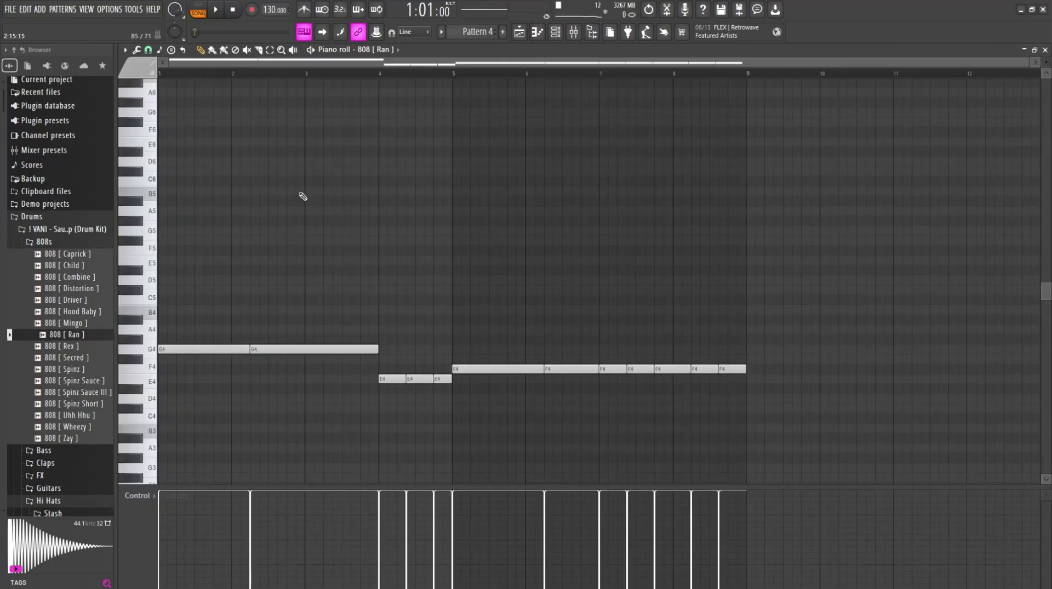
key("space")
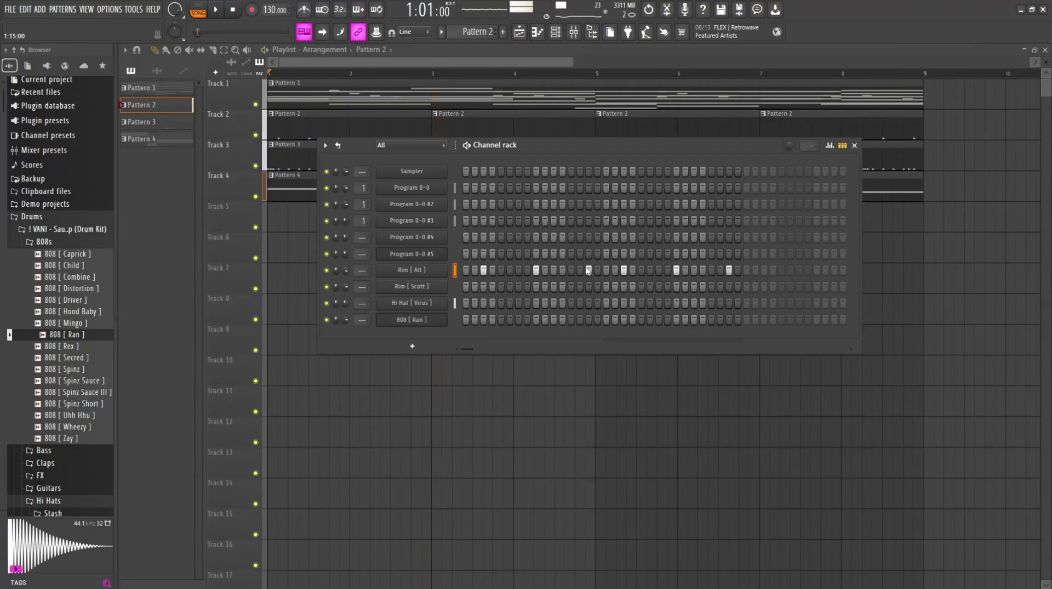
key("space")
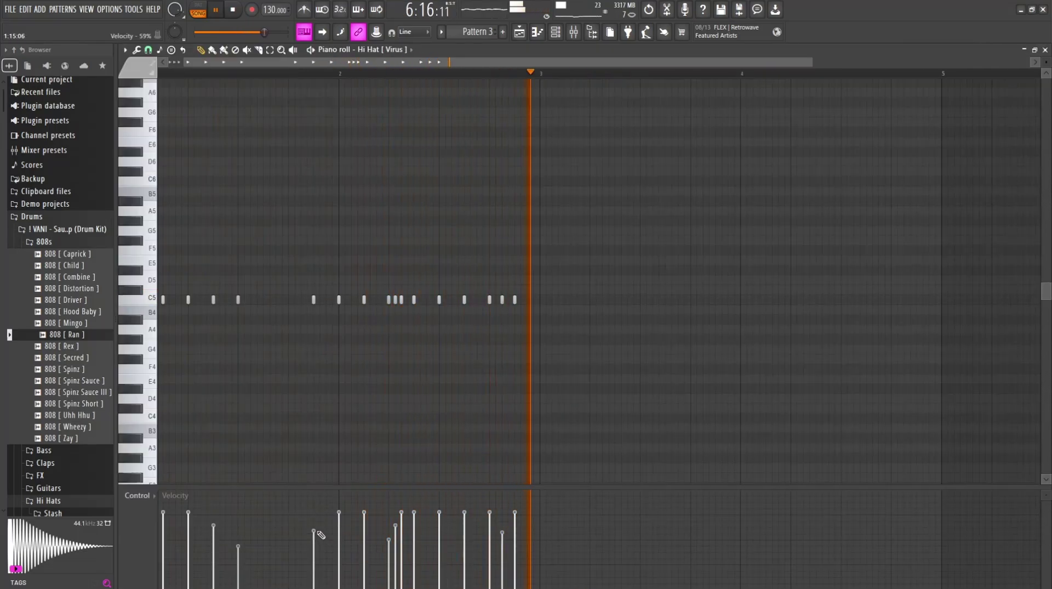
left_click(364, 529)
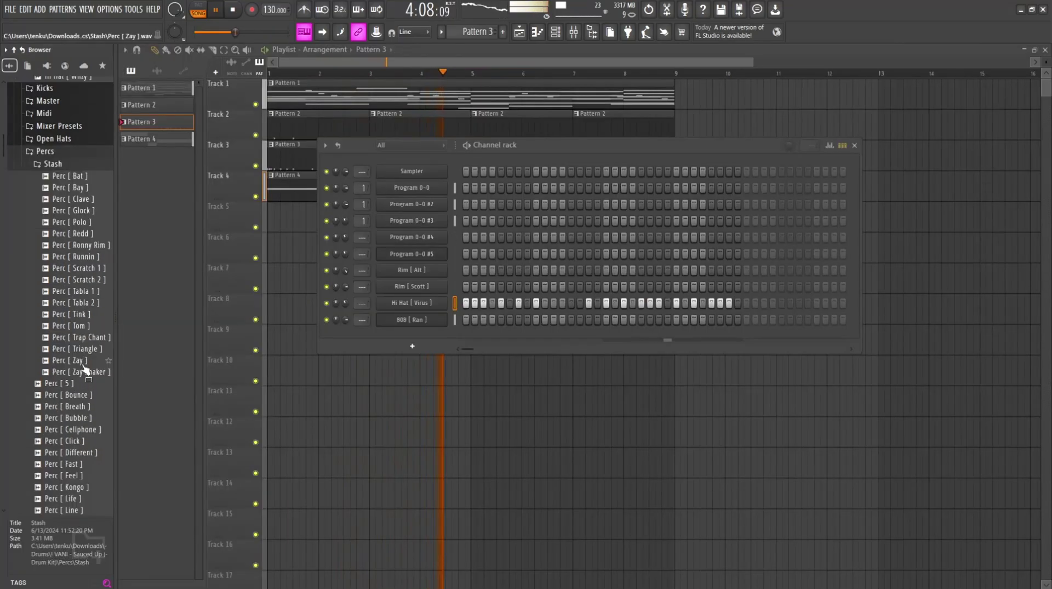
Add the Perc [ Zay ] sample as a new channel and close the channel rack.
left_click_drag(76, 360, 401, 341)
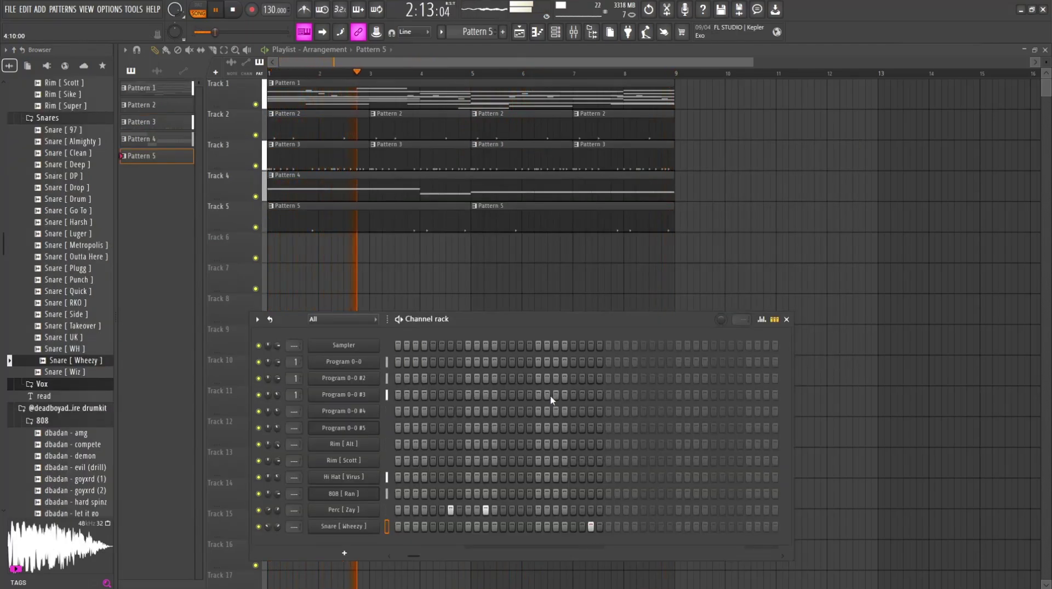
key("F6")
Browse back through the VANI drum kit to its 808s folder.
scroll(100, 188, "up", 4)
scroll(101, 188, "up", 20)
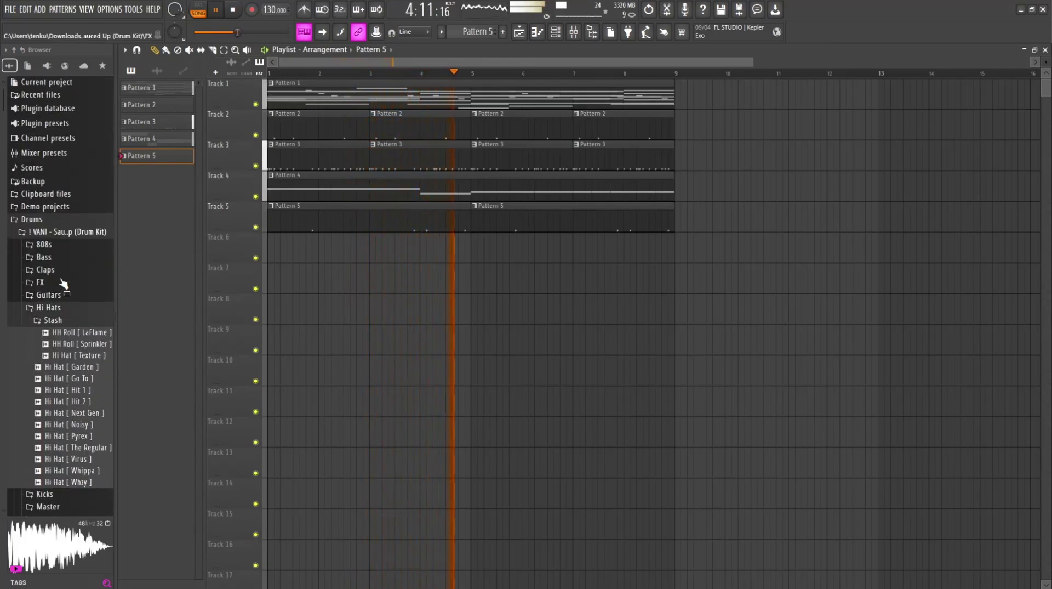
left_click(60, 231)
left_click(62, 245)
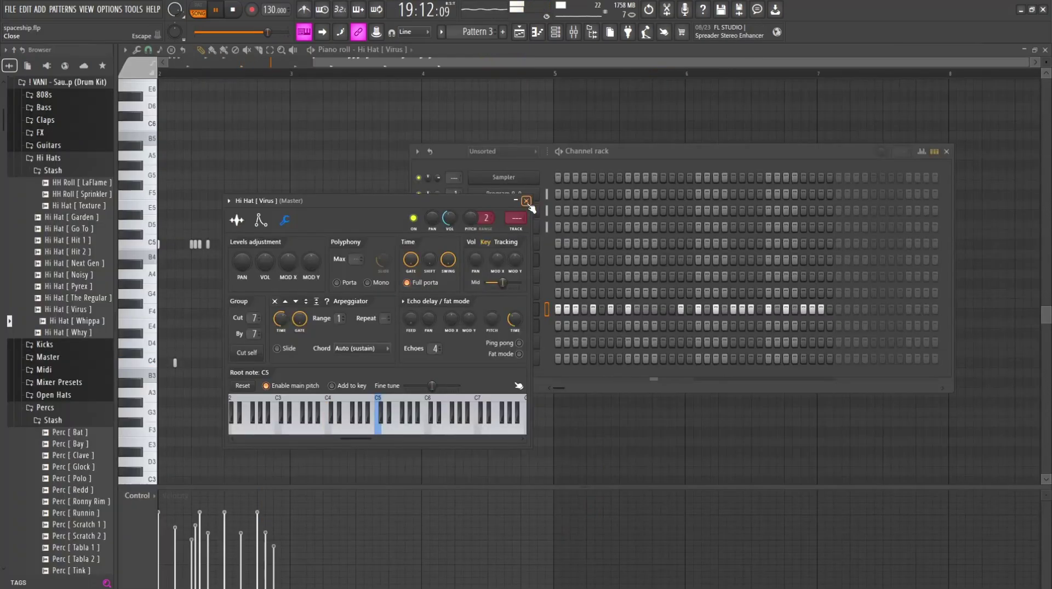
Close the Hi Hat [ Virus ] channel settings and the channel rack to return to its notes.
left_click(526, 201)
key("F6")
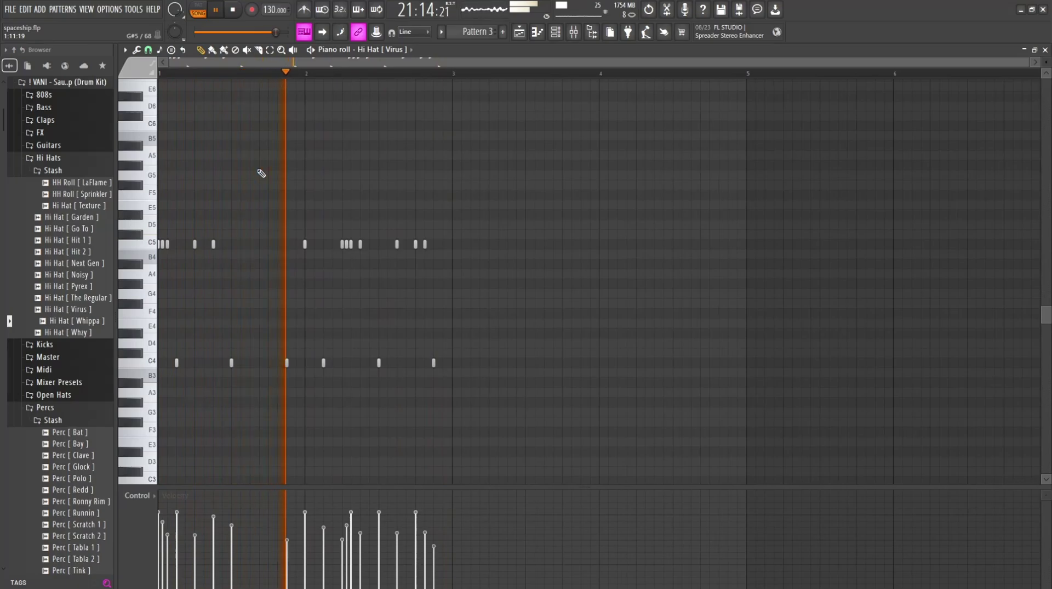
key("ctrl+l")
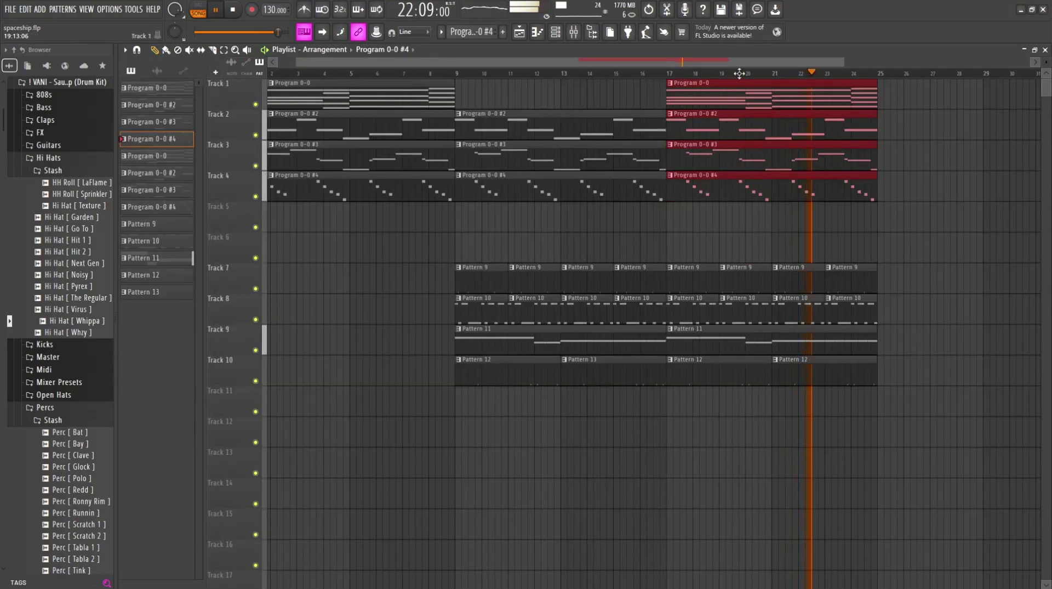
Stop playback and move the song position to about bar 17 in the playlist.
left_click(738, 80)
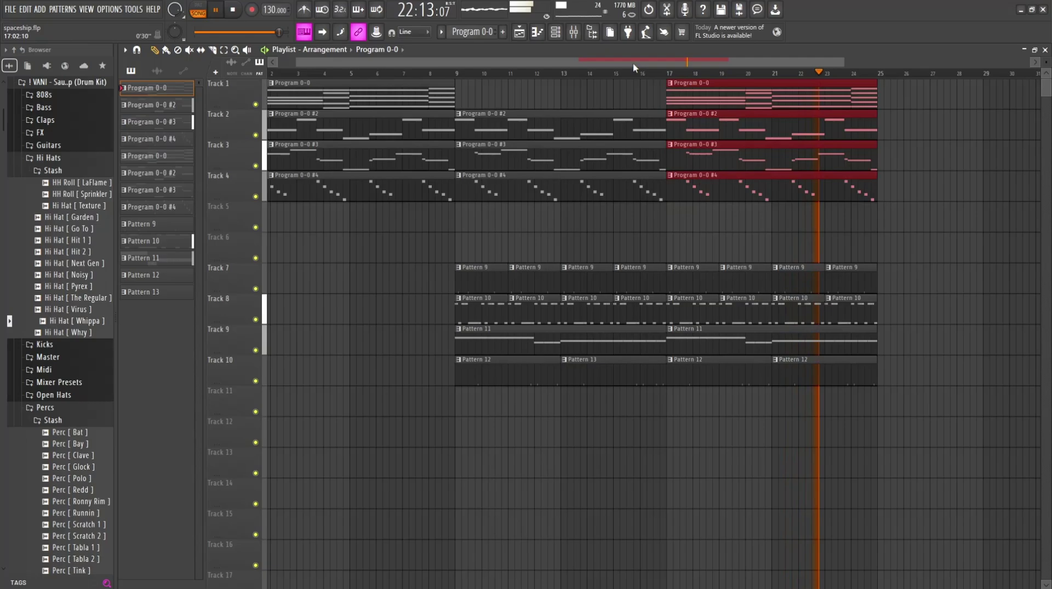
left_click(239, 9)
left_click(674, 73)
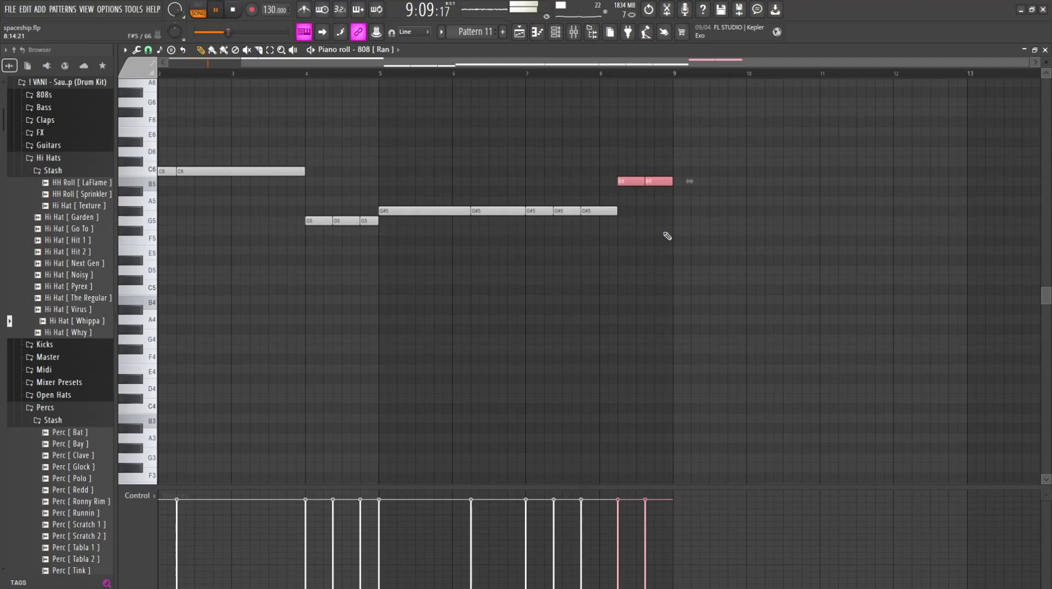
Transpose the last two B5 notes of the 808 part up and delete the first short G5 note of the roll before bar 5.
key("shift+Up")
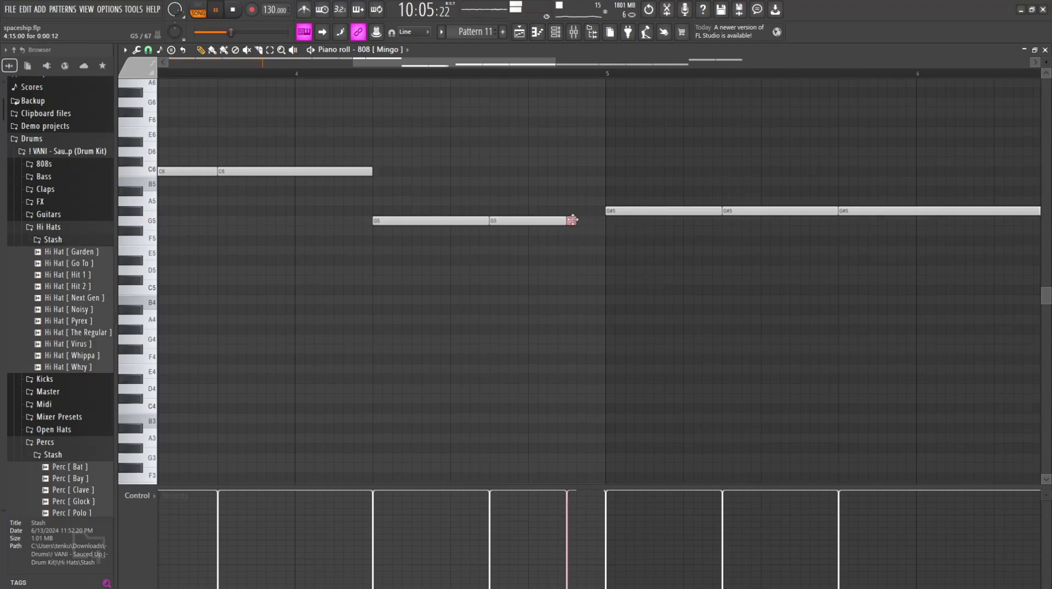
scroll(571, 278, "down", 5)
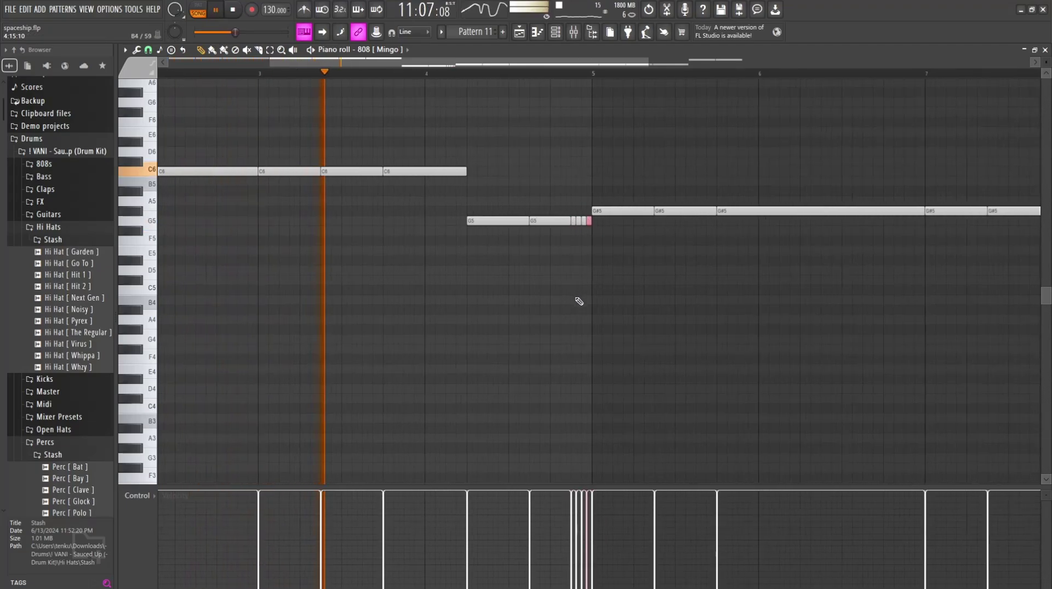
scroll(550, 294, "up", 3)
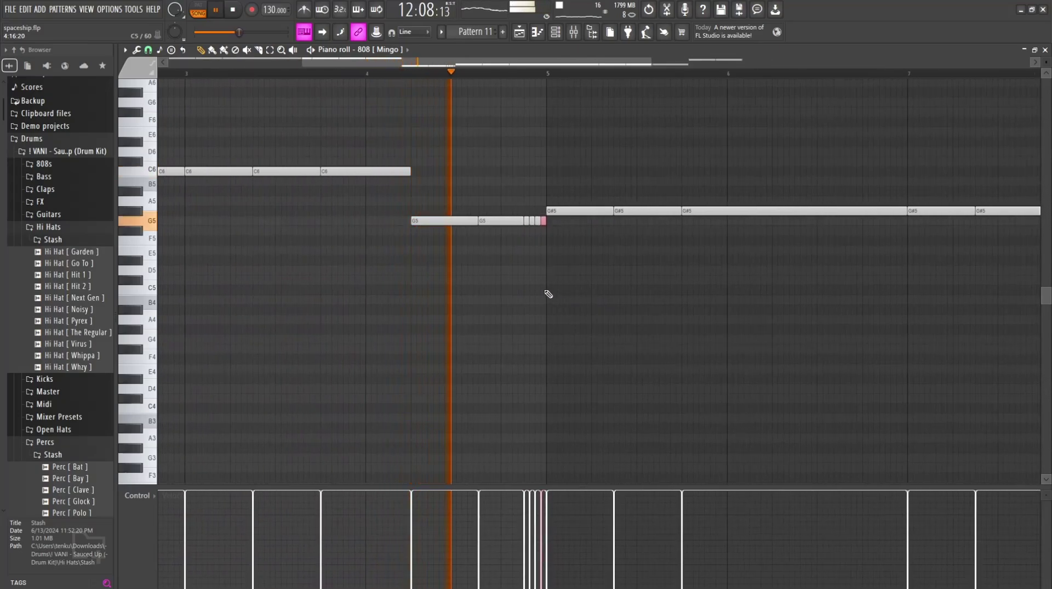
scroll(538, 256, "up", 3)
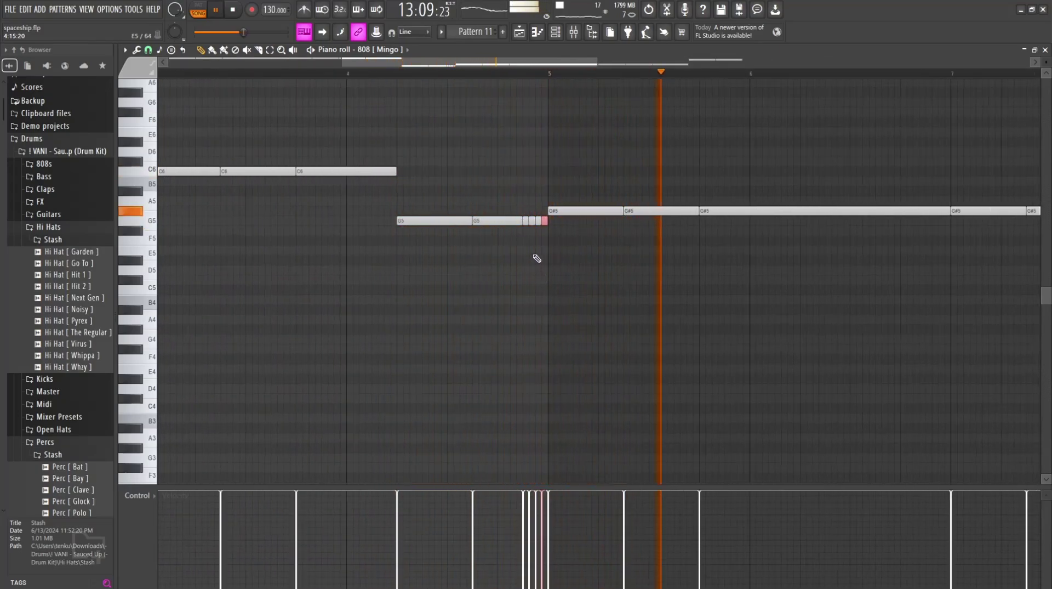
right_click(524, 221)
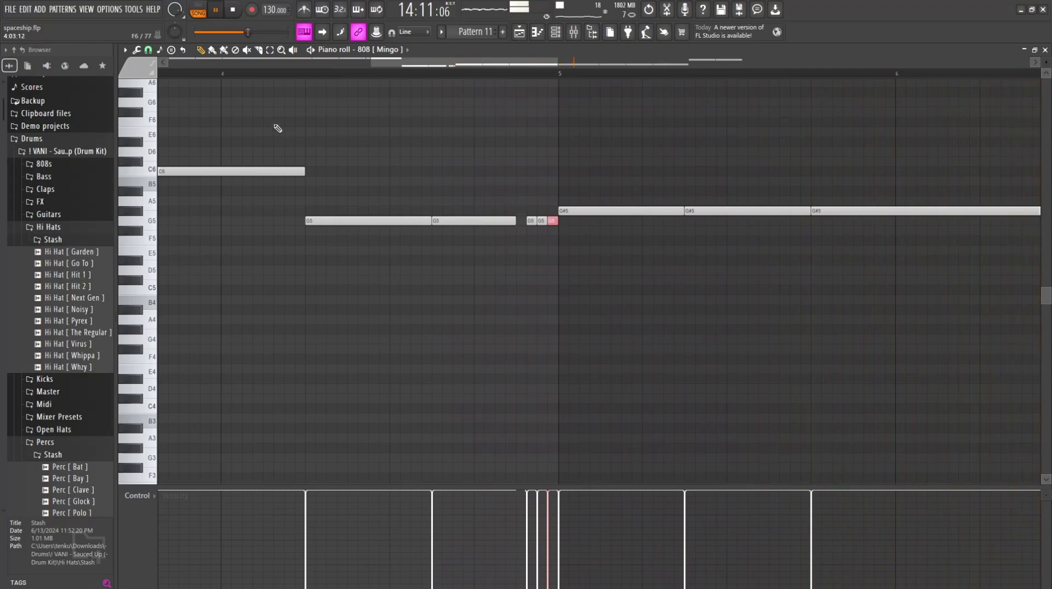